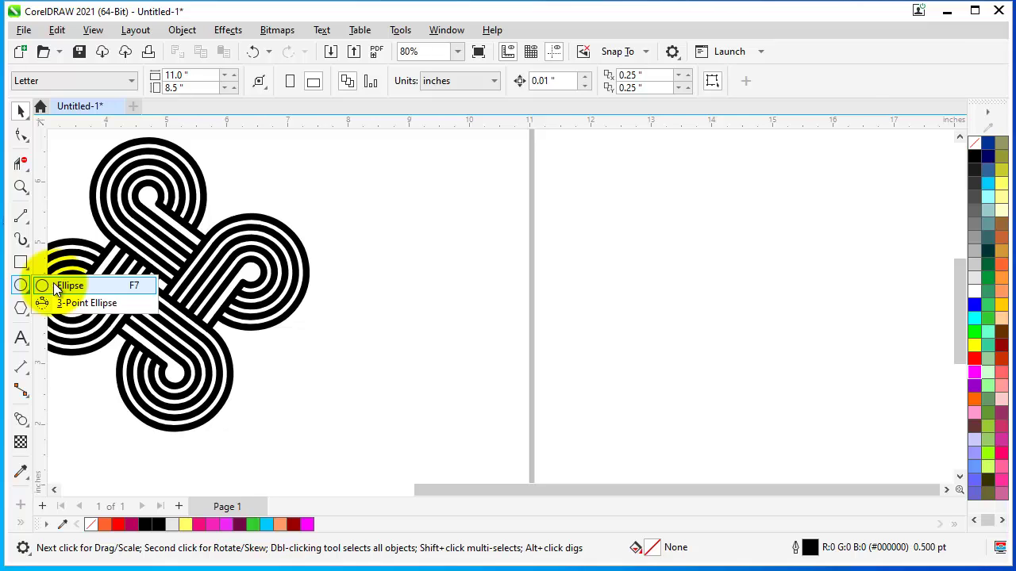
# - Draw a circle about 3.04 inches across in the empty area beside the page and shift it slightly downward
pyautogui.click(58, 286)
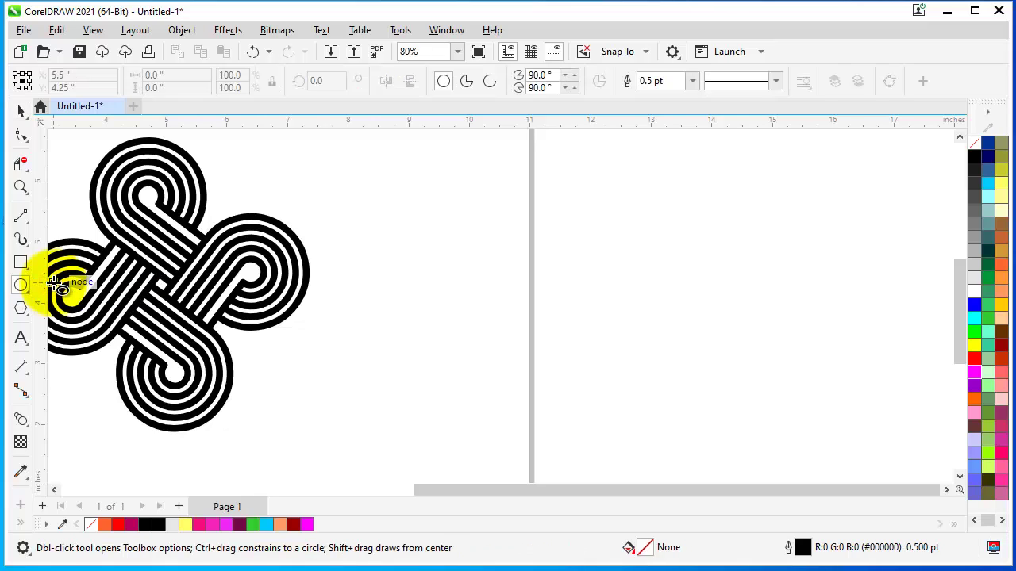
pyautogui.click(947, 490)
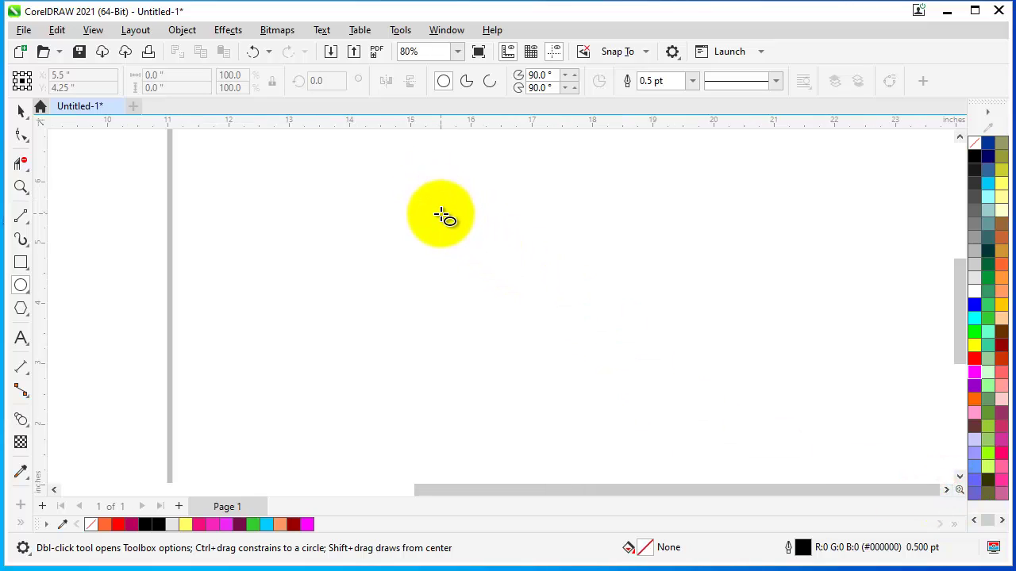
pyautogui.moveTo(423, 215); pyautogui.dragTo(493, 306)
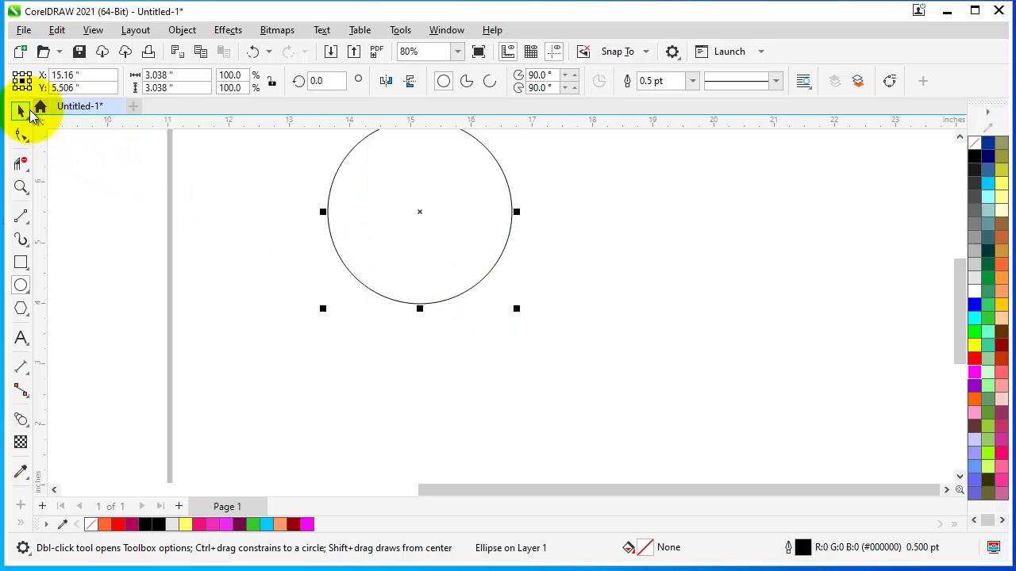
pyautogui.click(20, 111)
pyautogui.moveTo(425, 176); pyautogui.dragTo(421, 212)
pyautogui.scroll(1, 412, 157)
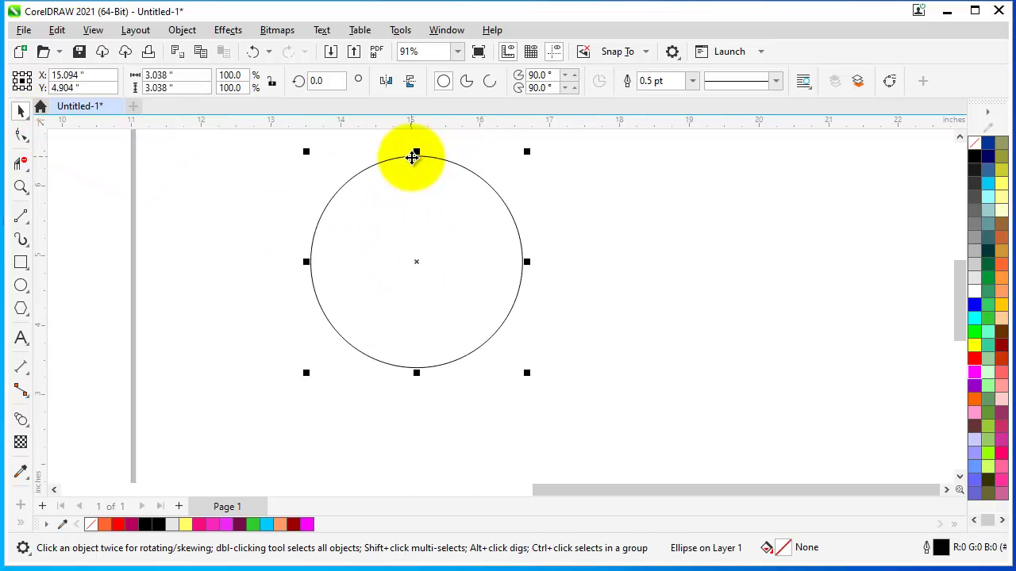
# - Enlarge the circle about its centre to about 3.58 inches across
pyautogui.scroll(2, 411, 157)
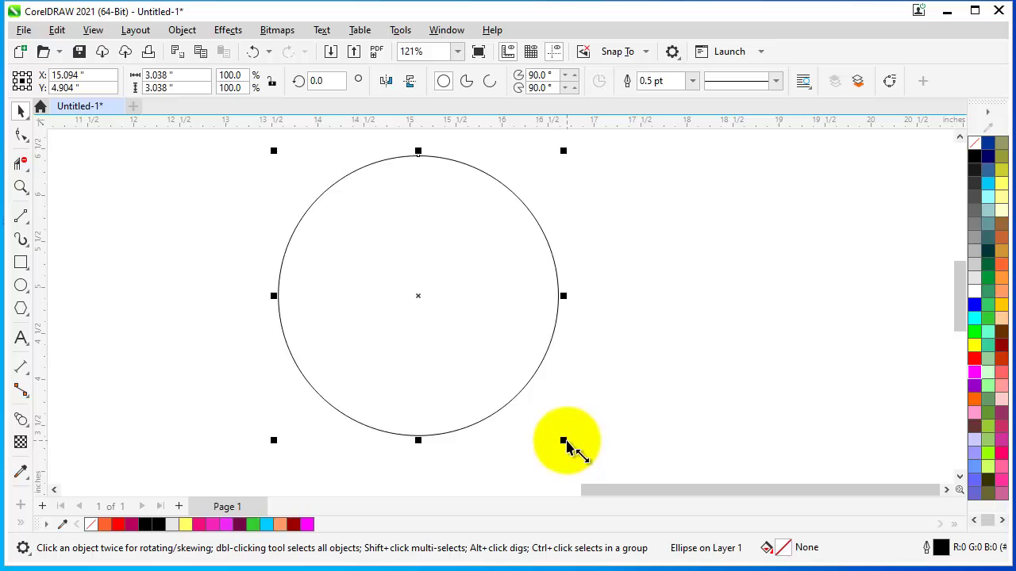
pyautogui.moveTo(565, 442); pyautogui.dragTo(607, 473)
pyautogui.scroll(-2, 408, 331)
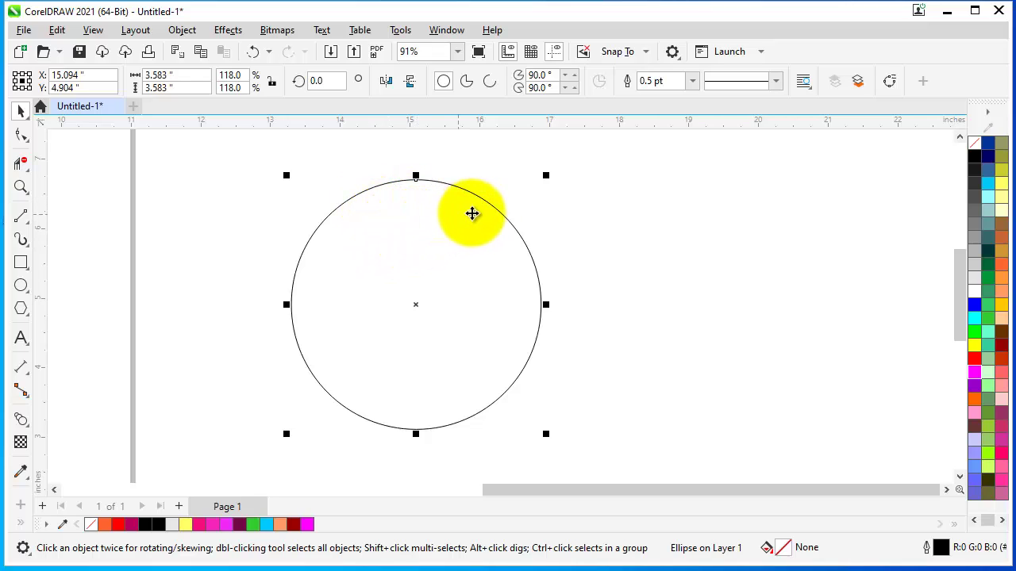
# - Create a concentric copy of the circle scaled down to about 0.85 inches across
pyautogui.scroll(1, 459, 262)
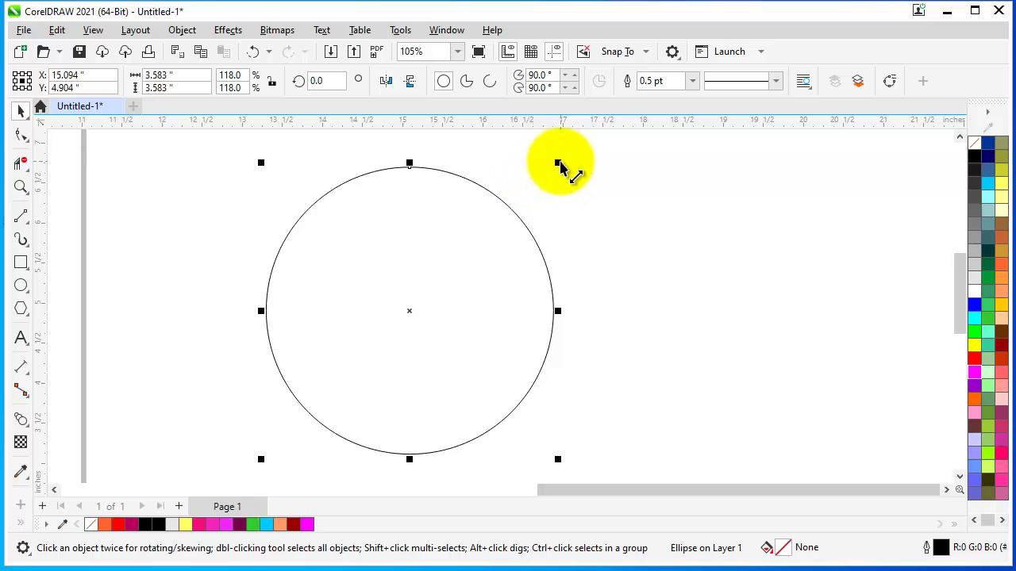
pyautogui.moveTo(557, 167); pyautogui.dragTo(456, 278)
pyautogui.scroll(-1, 225, 189)
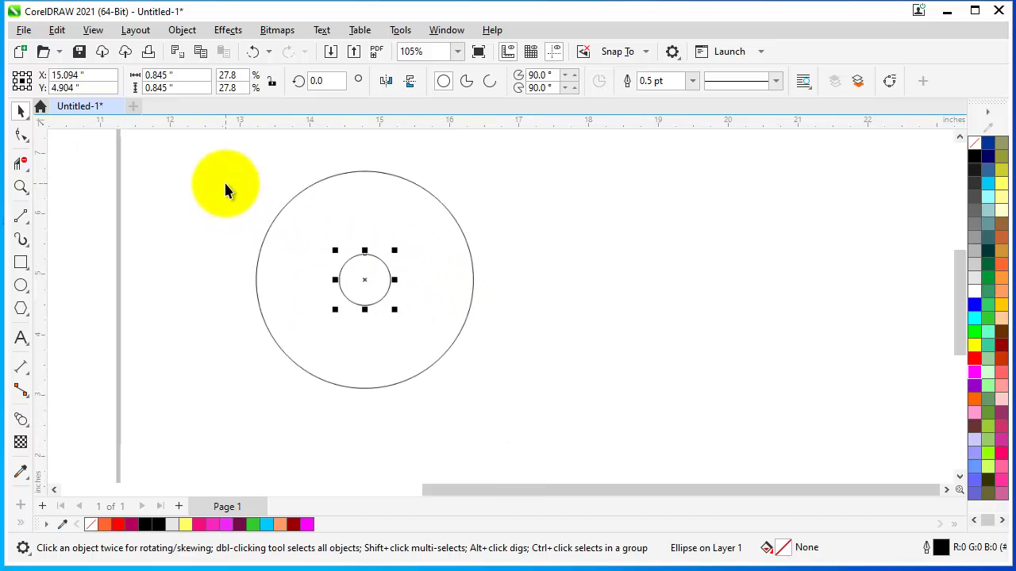
pyautogui.click(224, 167)
pyautogui.click(381, 279)
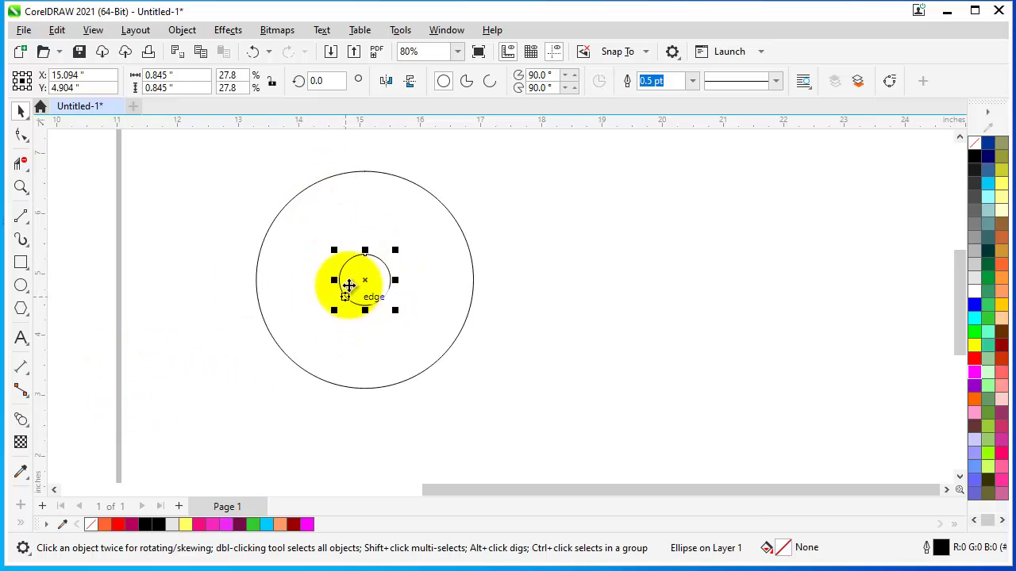
# - Blend the small inner circle to the large outer circle with 3 intermediate steps
pyautogui.click(25, 422)
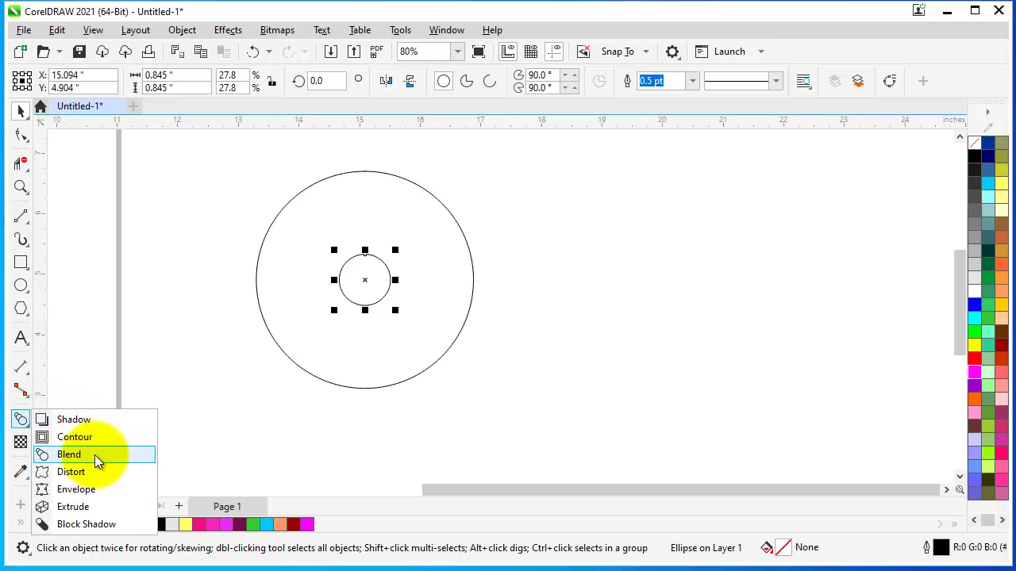
pyautogui.click(69, 455)
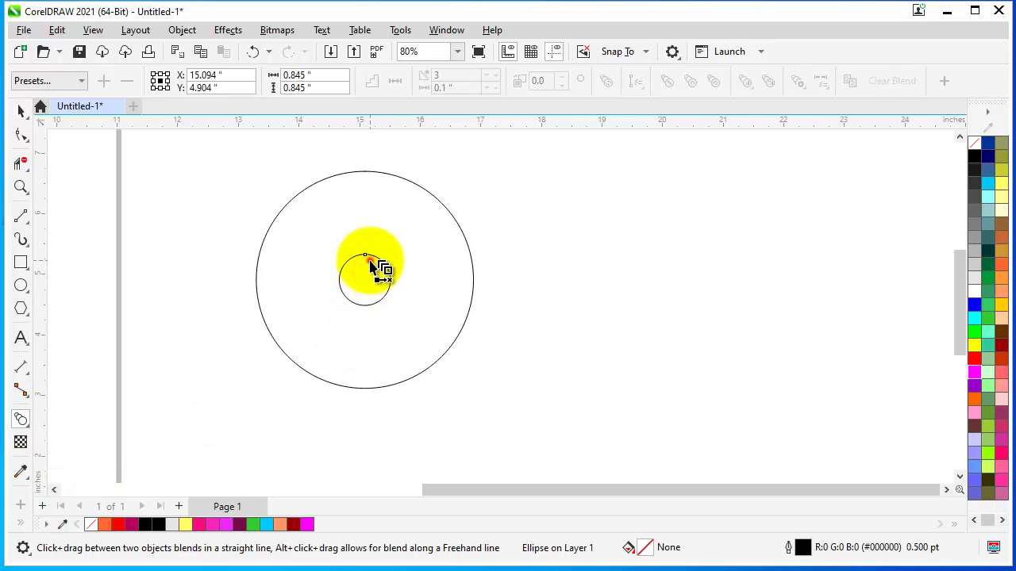
pyautogui.moveTo(369, 264); pyautogui.dragTo(375, 188)
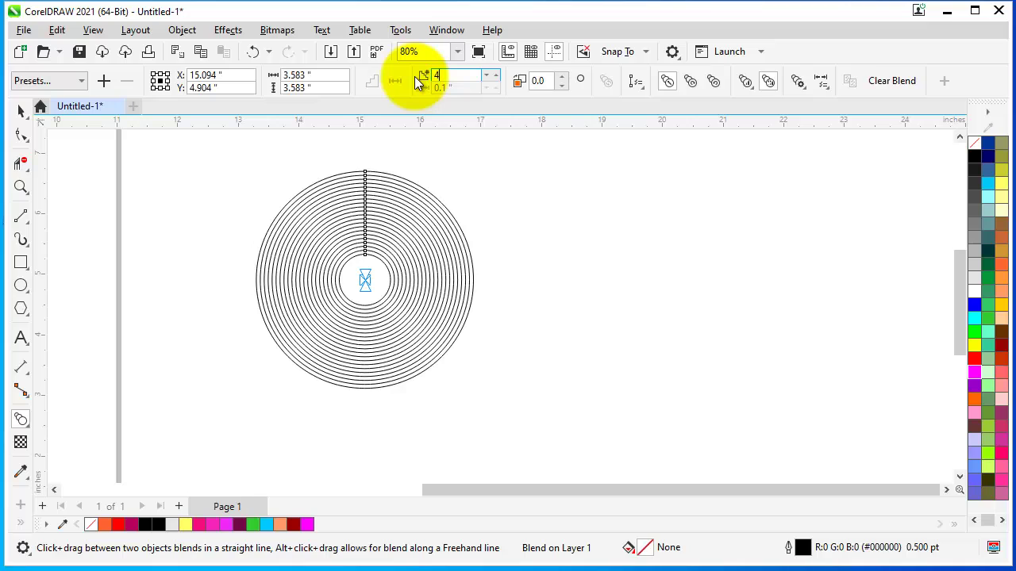
pyautogui.press('Return')
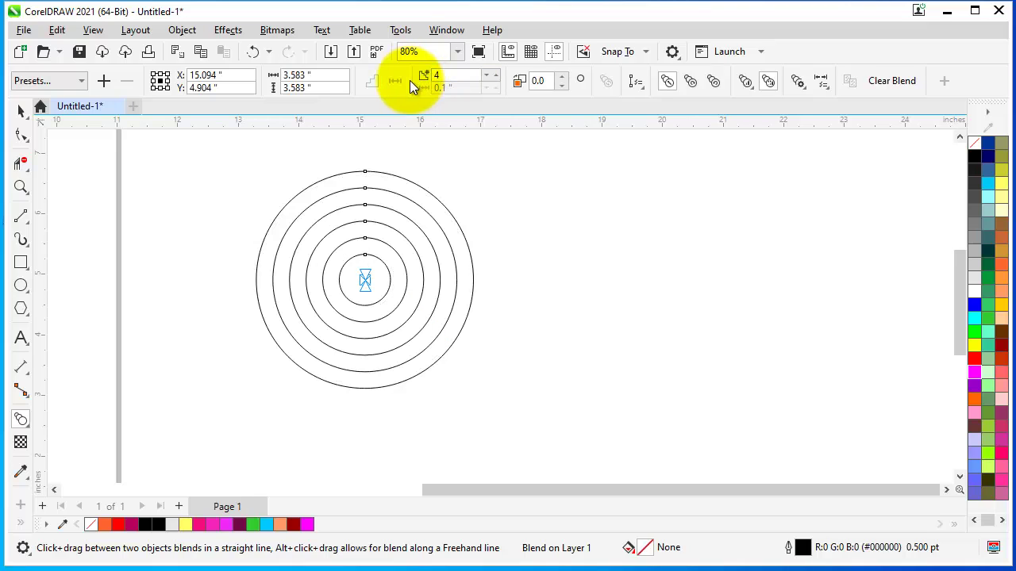
pyautogui.click(485, 76)
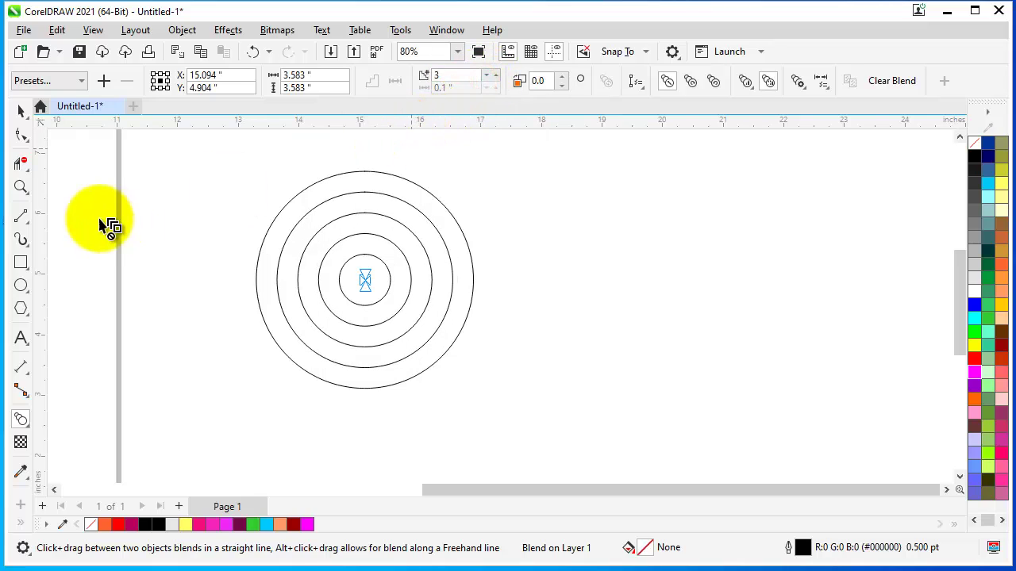
# - Break the circle blend apart
pyautogui.click(23, 112)
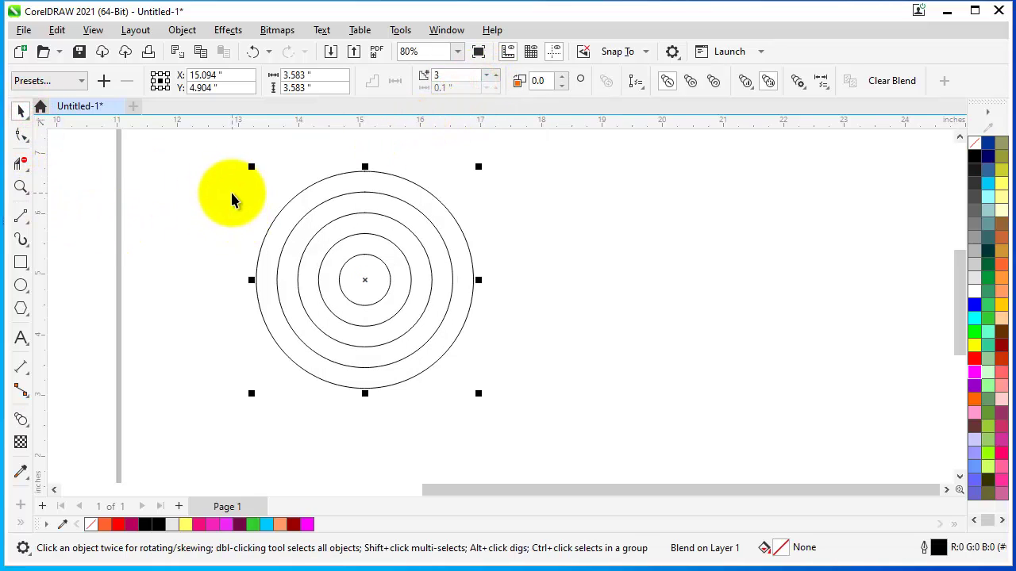
pyautogui.rightClick(358, 249)
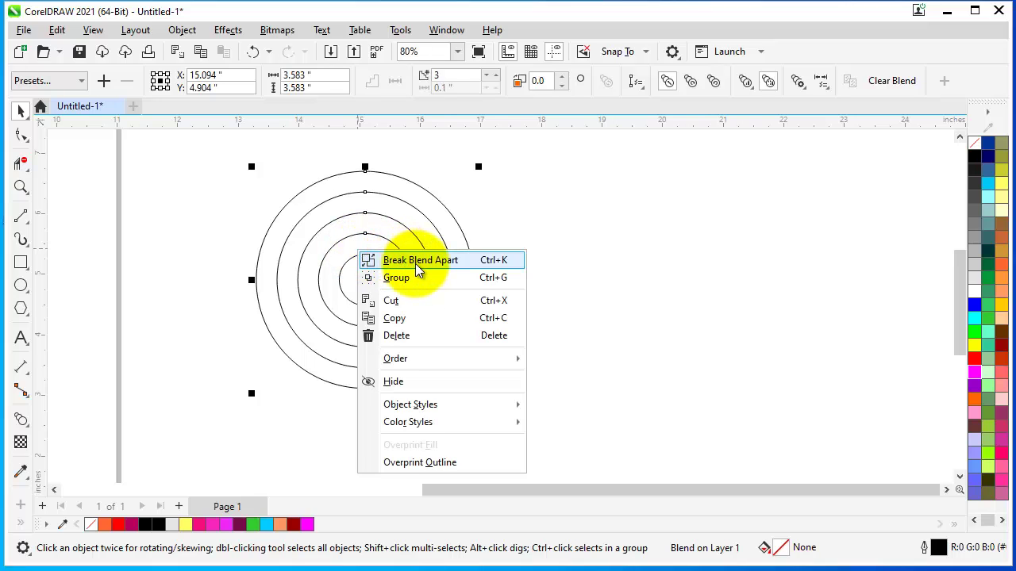
pyautogui.click(415, 263)
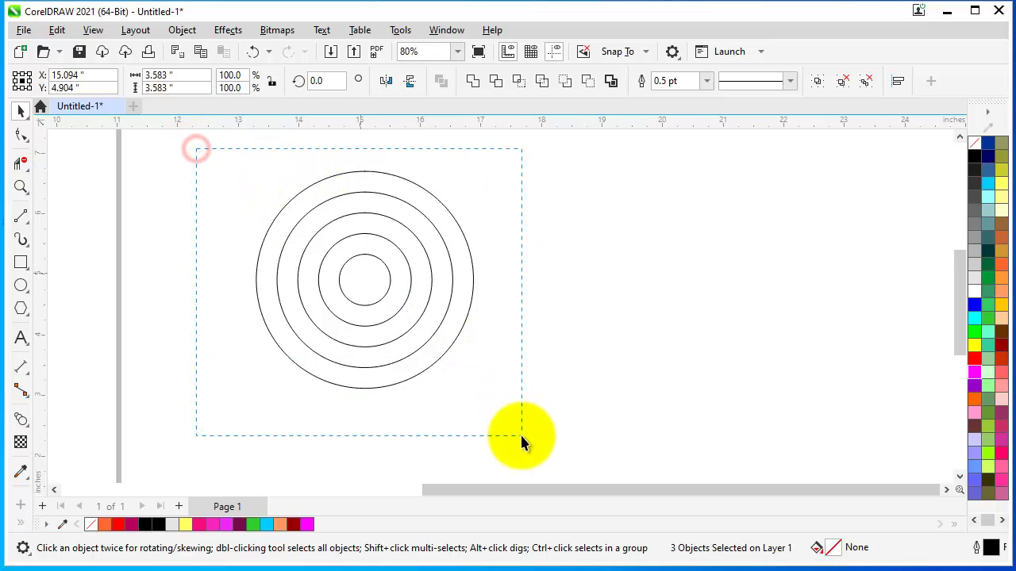
# - Set the outline width of all the concentric circles to 4.0 pt
pyautogui.moveTo(521, 435); pyautogui.dragTo(522, 435)
pyautogui.click(706, 80)
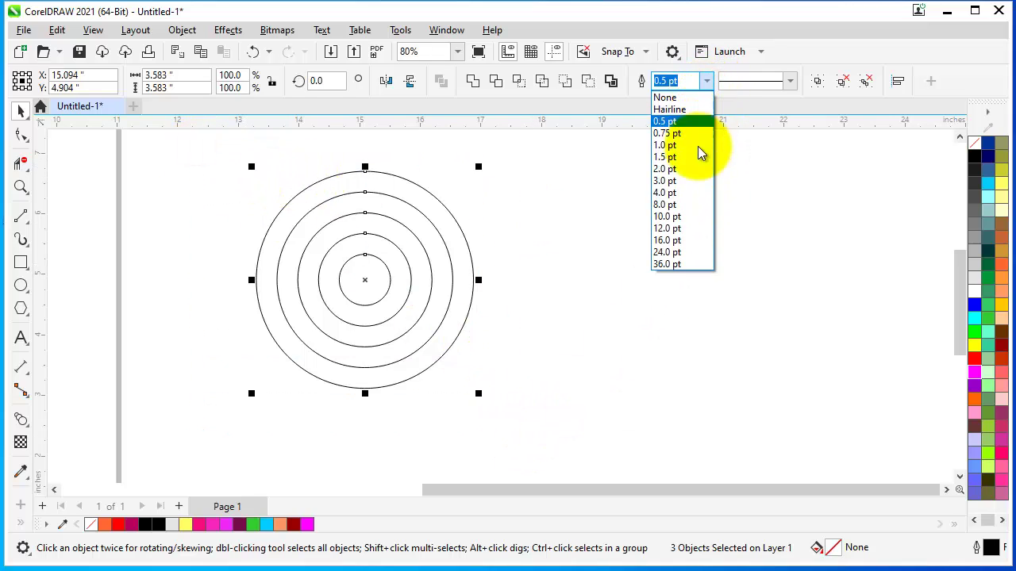
pyautogui.click(680, 195)
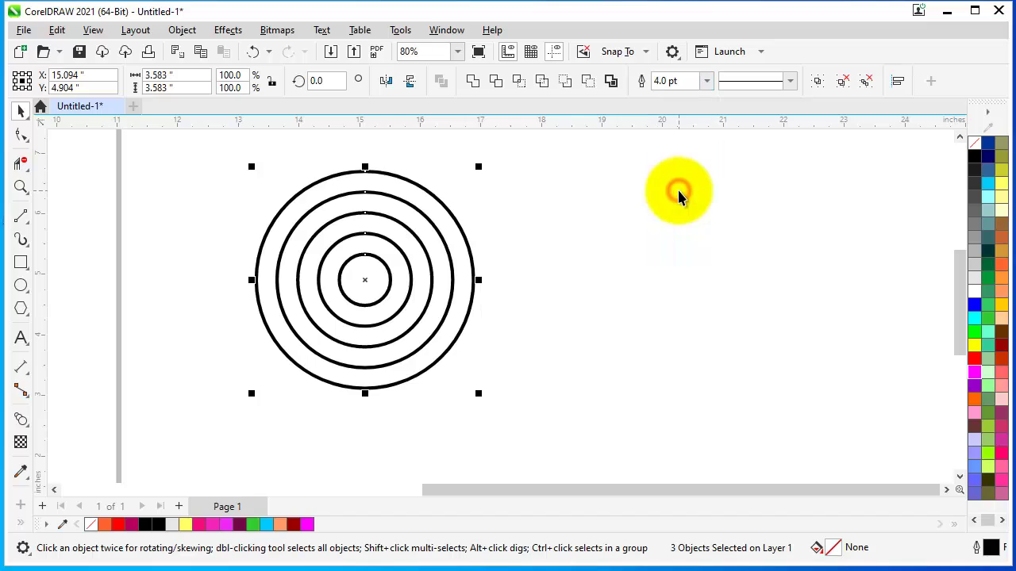
pyautogui.click(199, 271)
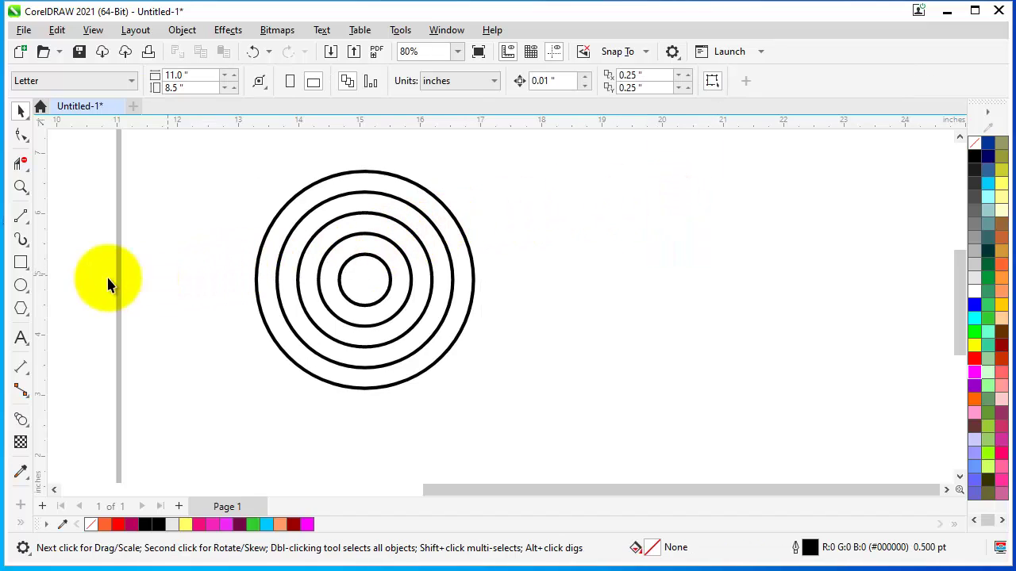
# - Draw a horizontal 2-point line about 4.02 inches long beside the circles and give it a 4.0 pt outline
pyautogui.click(21, 217)
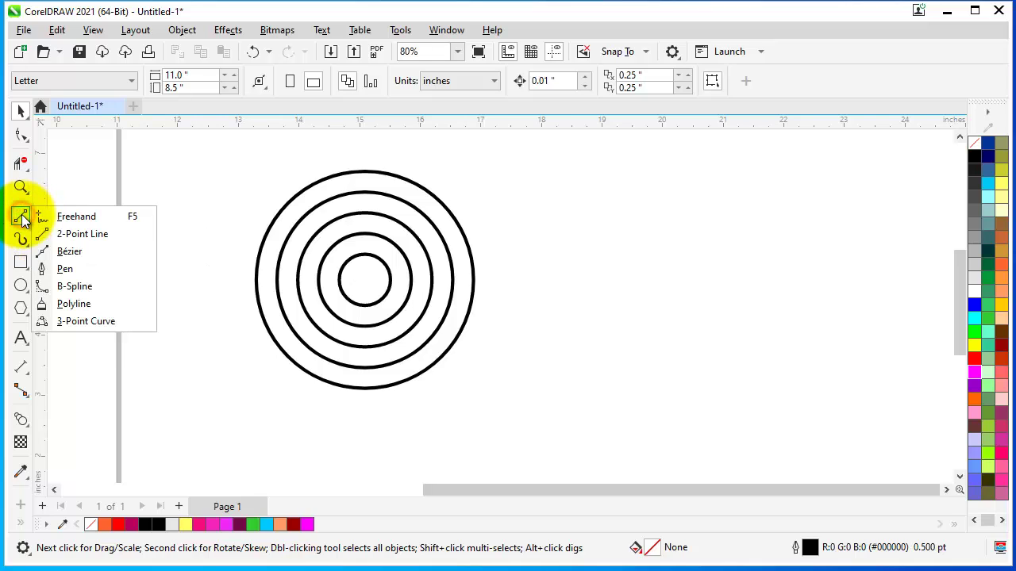
pyautogui.click(74, 234)
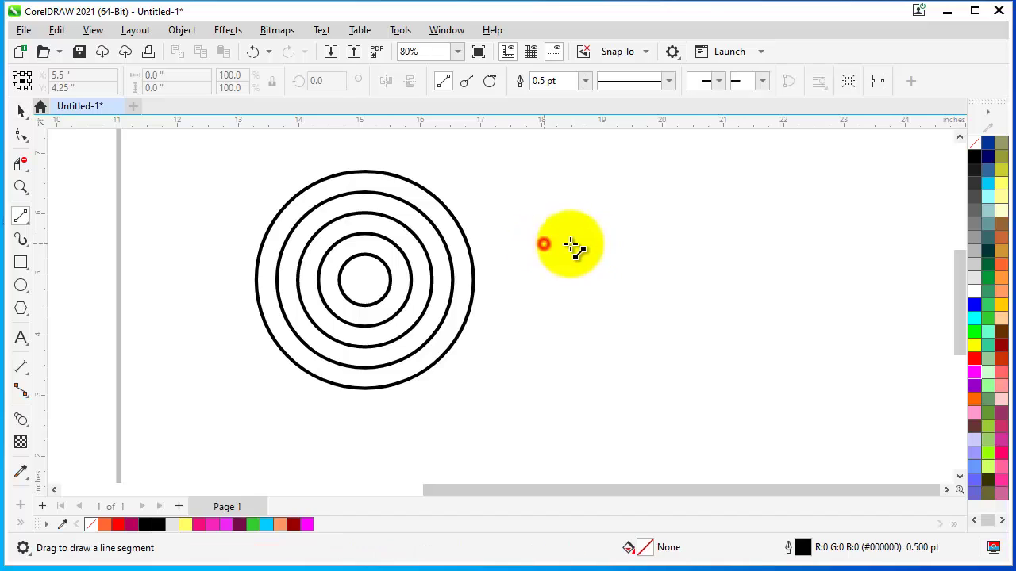
pyautogui.moveTo(544, 244); pyautogui.dragTo(793, 243)
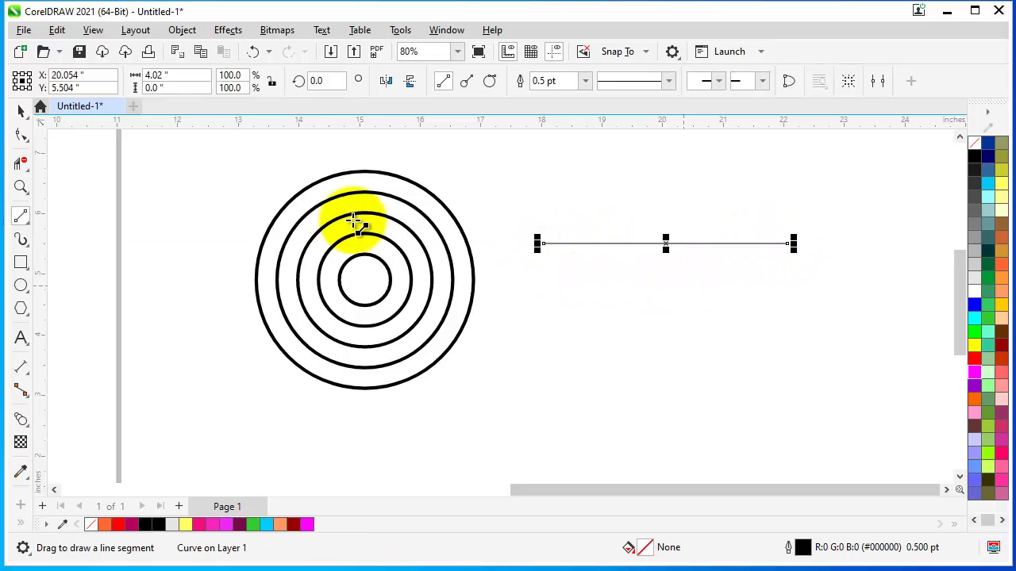
pyautogui.click(585, 82)
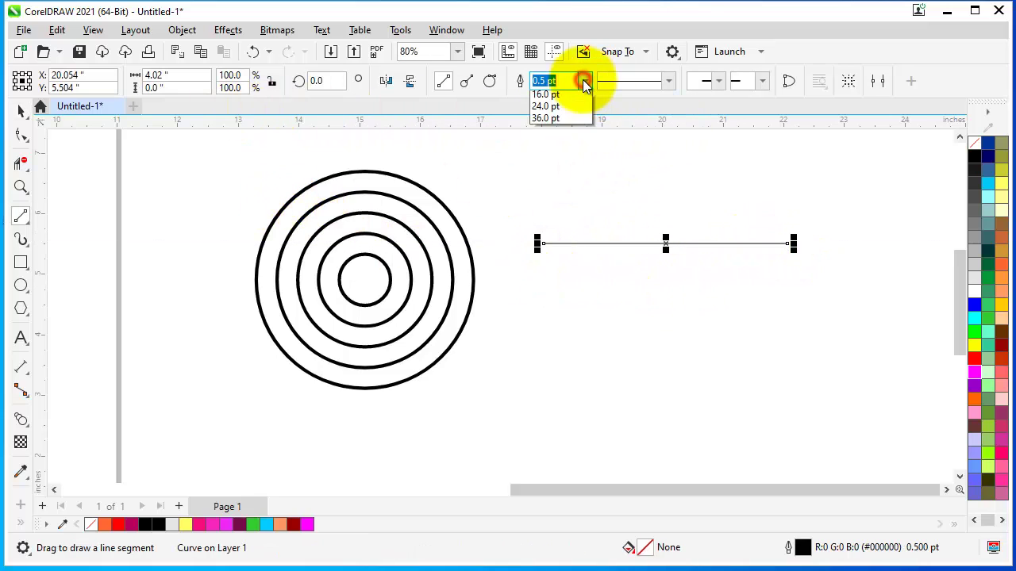
pyautogui.click(550, 199)
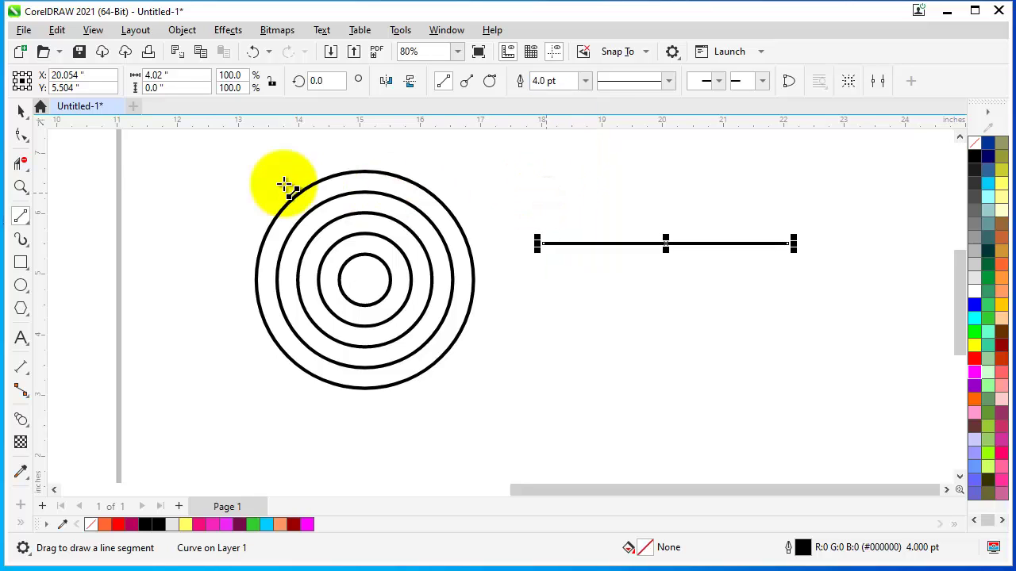
# - Place a copy of the line starting at the bottom node of the innermost circle and delete the original line
pyautogui.click(24, 113)
pyautogui.scroll(1, 584, 241)
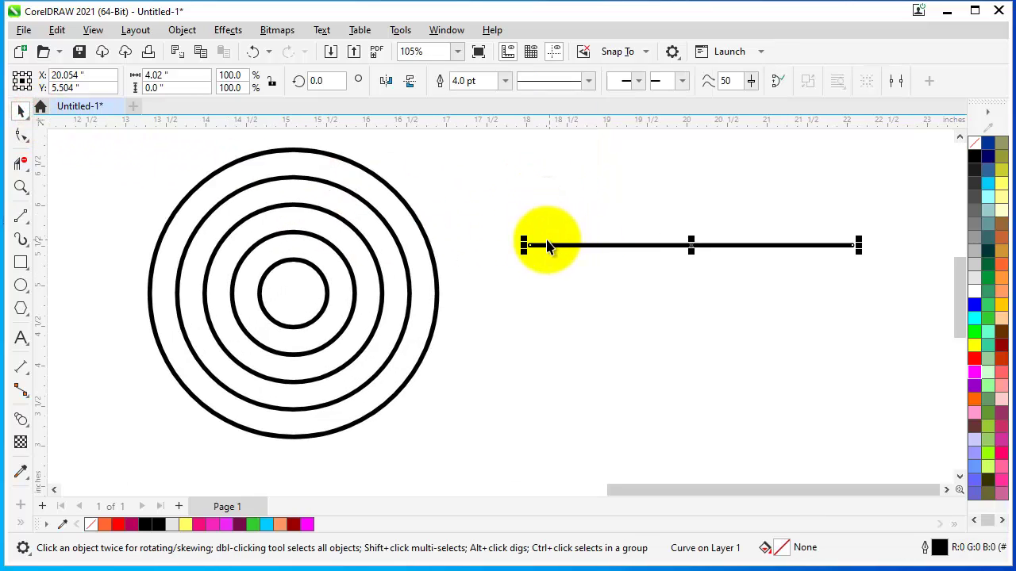
pyautogui.moveTo(527, 247); pyautogui.dragTo(290, 325)
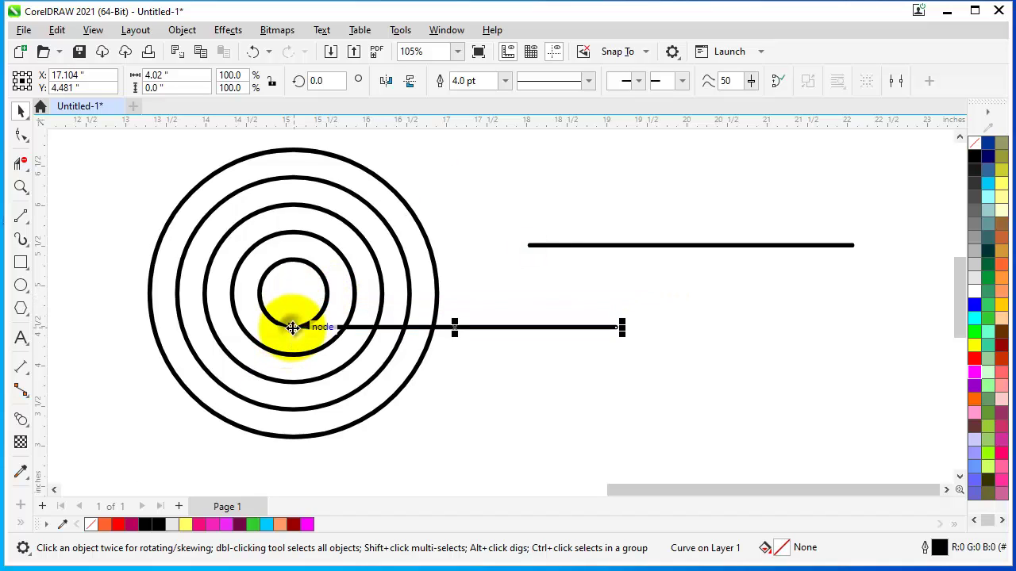
pyautogui.click(529, 244)
pyautogui.scroll(-1, 646, 239)
pyautogui.press('Delete')
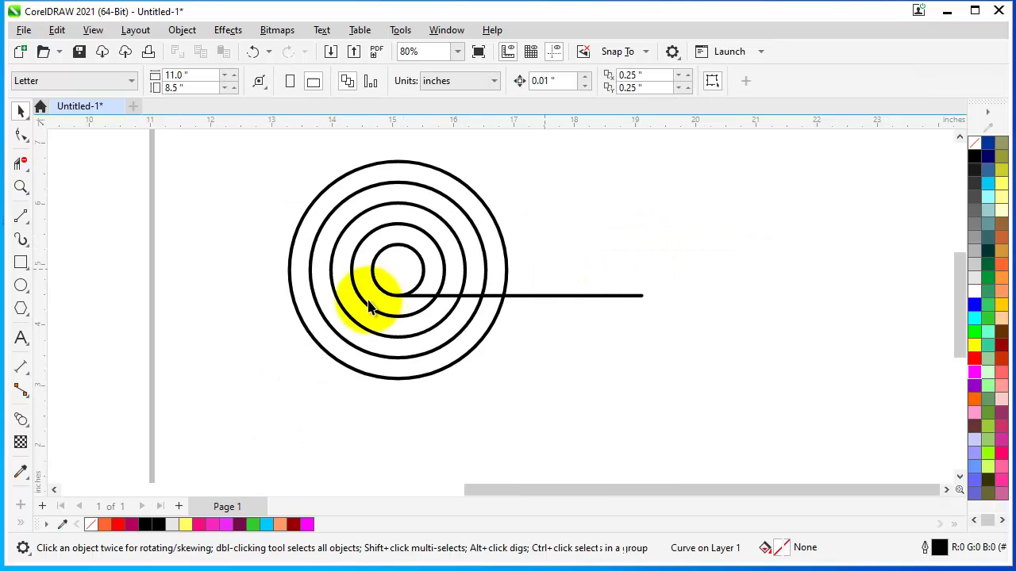
# - Copy the horizontal line straight down so the duplicate starts at the bottom node of the second circle
pyautogui.click(420, 298)
pyautogui.scroll(3, 420, 299)
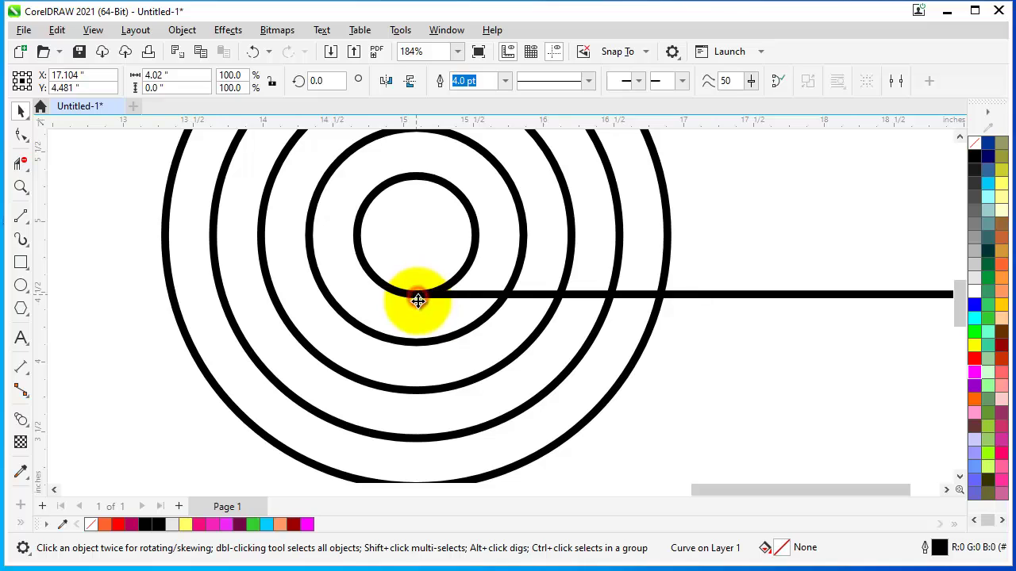
pyautogui.moveTo(418, 300); pyautogui.dragTo(418, 353)
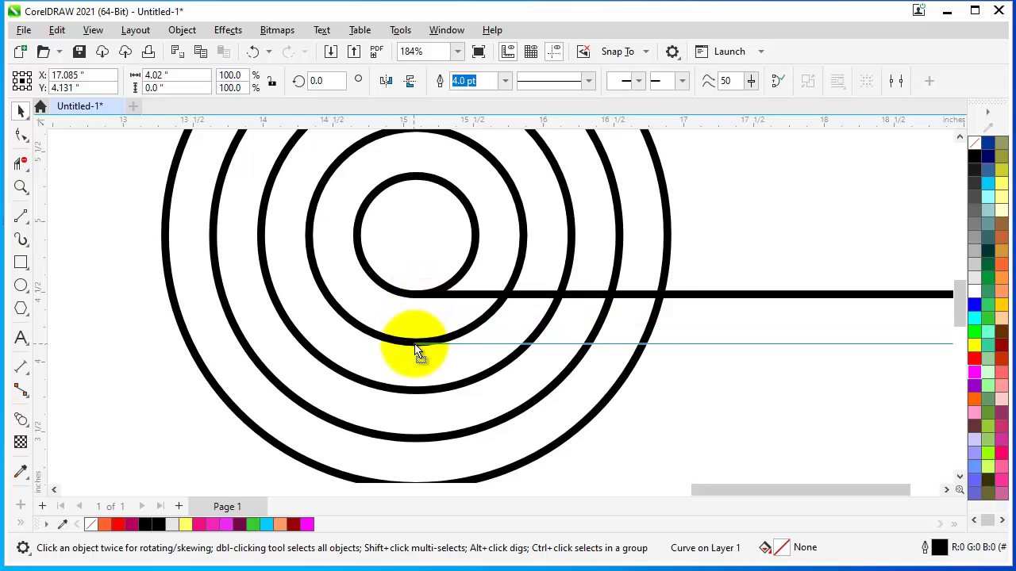
pyautogui.moveTo(421, 350); pyautogui.dragTo(418, 346)
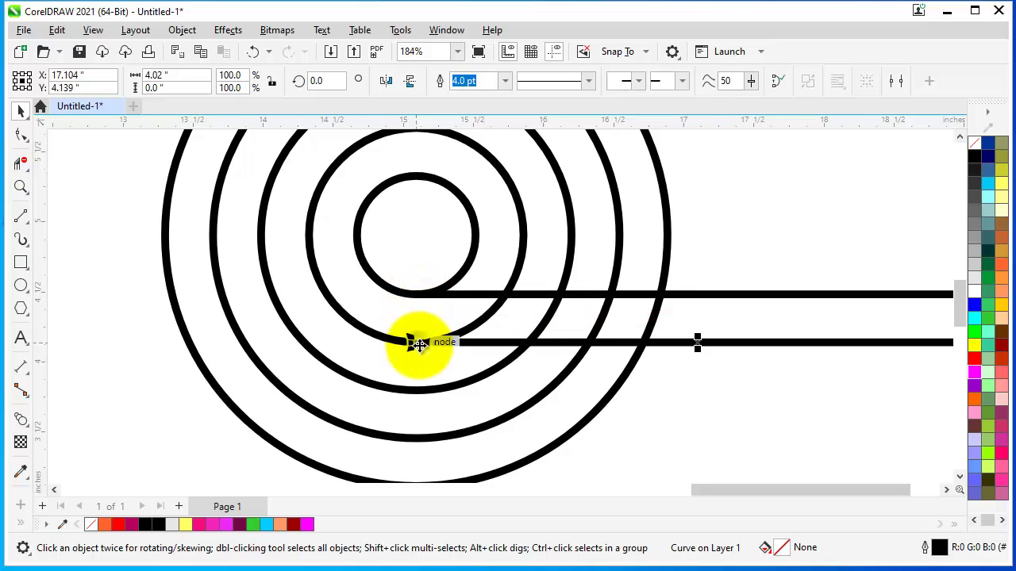
pyautogui.scroll(-2, 379, 257)
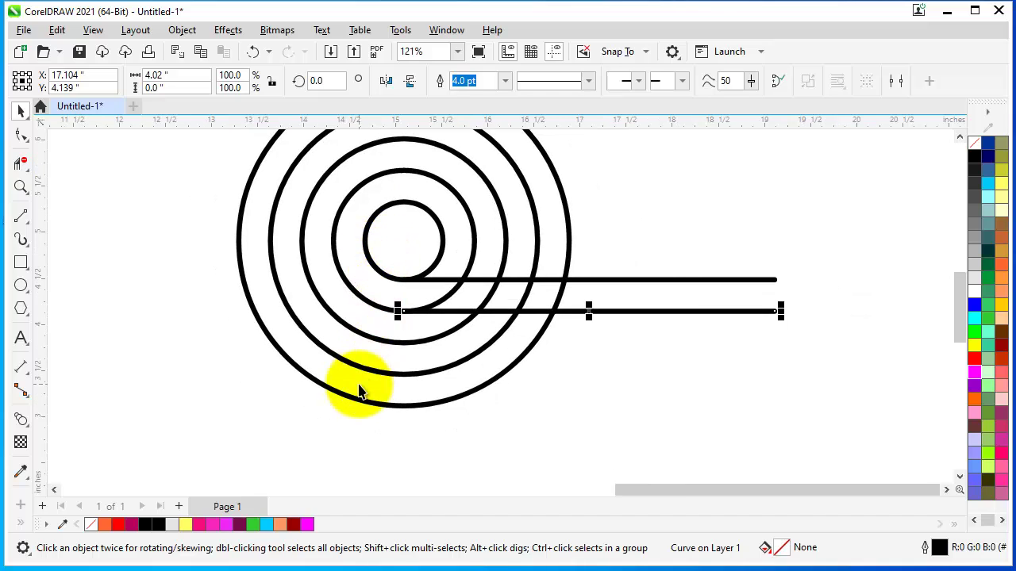
# - Repeat the line duplication three times for the remaining circles and add another copy starting at the circles' centre
pyautogui.hotkey('ctrl', 'r')
pyautogui.hotkey('ctrl', 'r')
pyautogui.hotkey('ctrl', 'r')
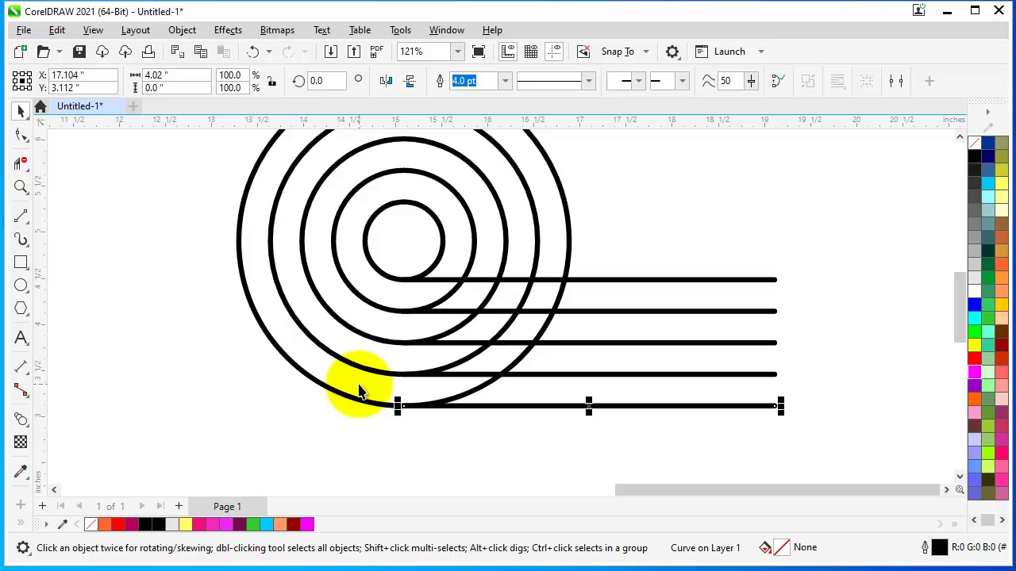
pyautogui.scroll(-1, 476, 397)
pyautogui.click(580, 481)
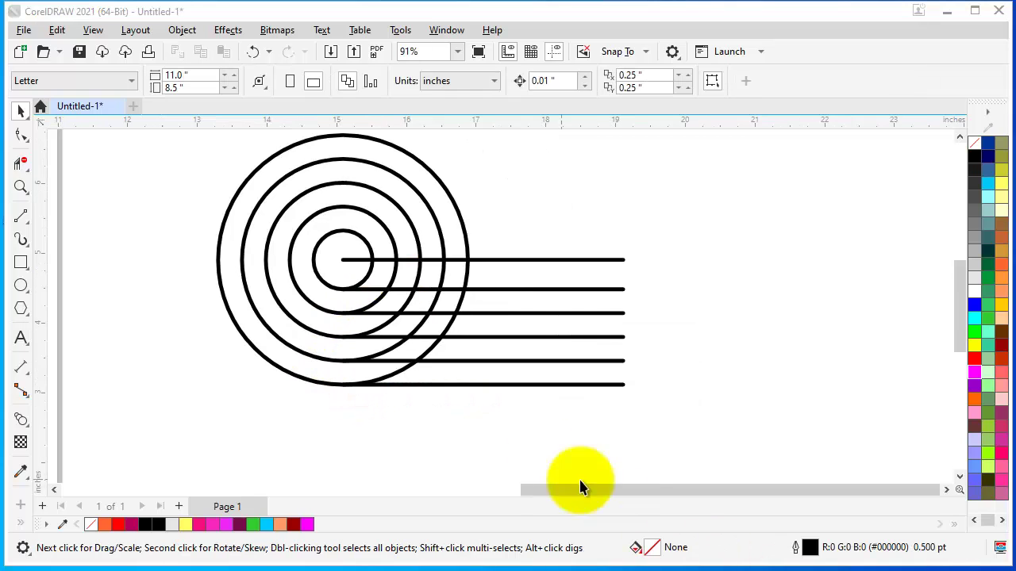
# - Draw a vertical 2-point line about 4.09 inches long across the horizontal lines, just outside the outermost circle
pyautogui.click(25, 220)
pyautogui.moveTo(527, 159); pyautogui.dragTo(524, 446)
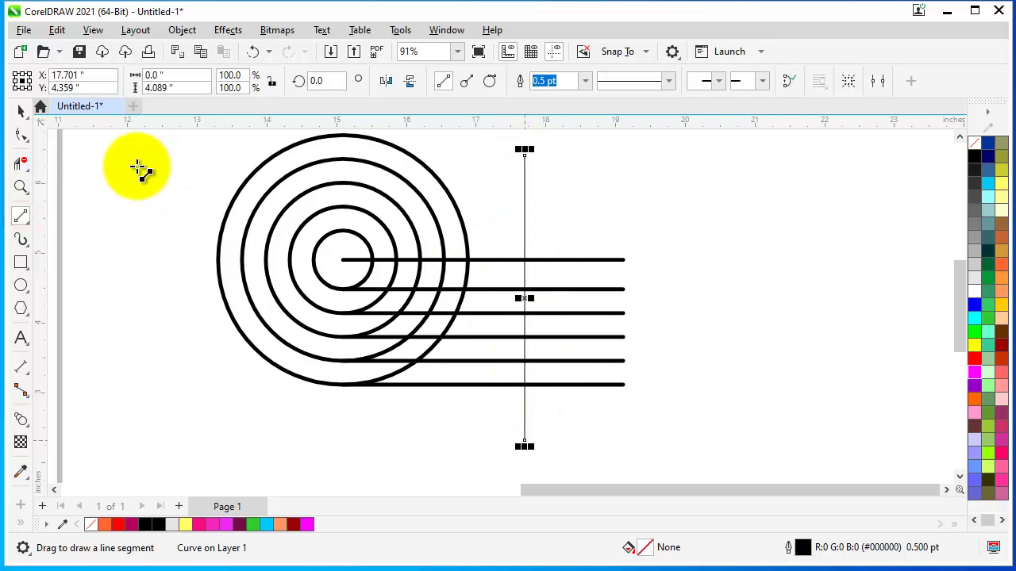
# - Move the vertical line closer to the circles and remove the horizontal line ends extending past it with Virtual Segment Delete
pyautogui.click(21, 111)
pyautogui.scroll(1, 521, 310)
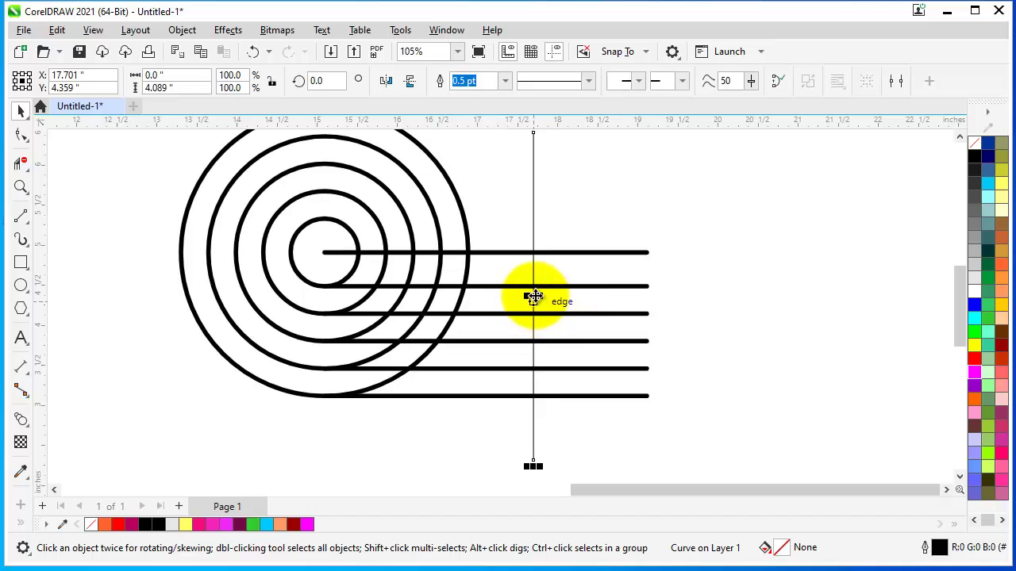
pyautogui.moveTo(534, 297); pyautogui.dragTo(499, 309)
pyautogui.scroll(-3, 517, 325)
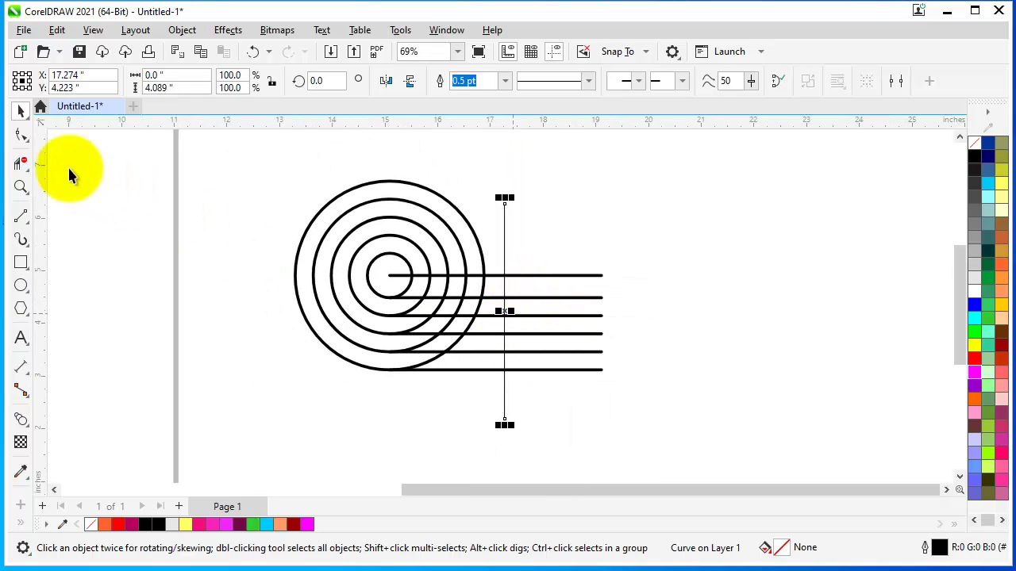
pyautogui.click(19, 165)
pyautogui.moveTo(574, 243); pyautogui.dragTo(576, 404)
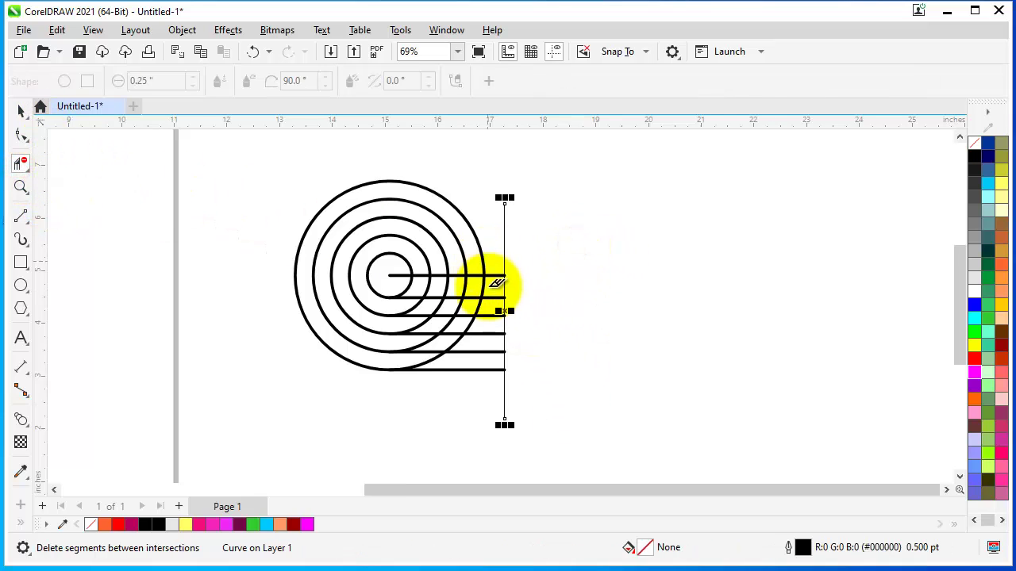
# - Delete the centre line's inner stub, the arcs between the upper two horizontal lines, and the vertical line's upper segments
pyautogui.scroll(2, 400, 278)
pyautogui.click(393, 273)
pyautogui.moveTo(394, 282); pyautogui.dragTo(558, 289)
pyautogui.click(533, 238)
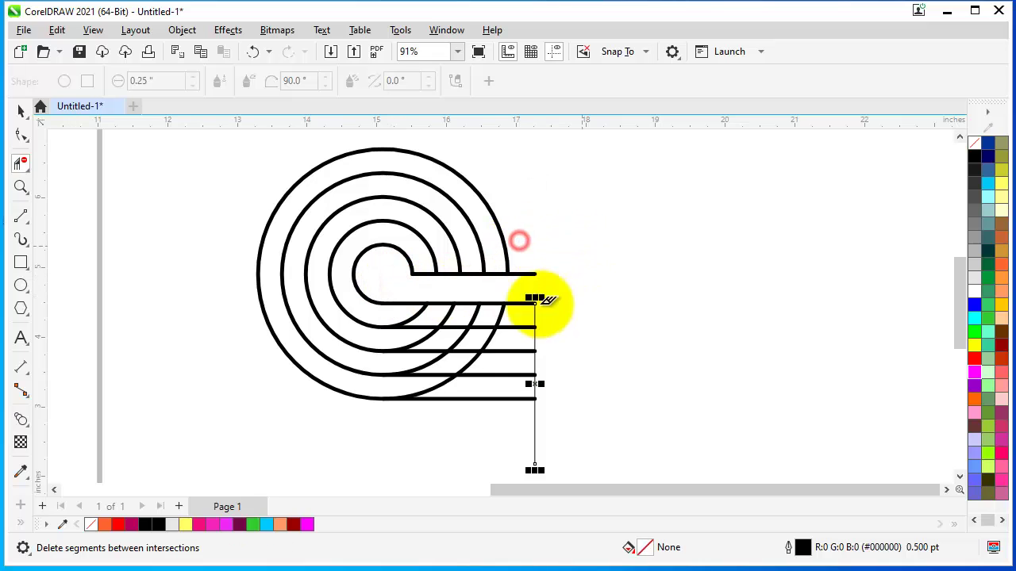
# - Delete the arcs crossing between the remaining horizontal lines and the leftover vertical line to leave clean parallel stripes
pyautogui.moveTo(396, 312); pyautogui.dragTo(544, 312)
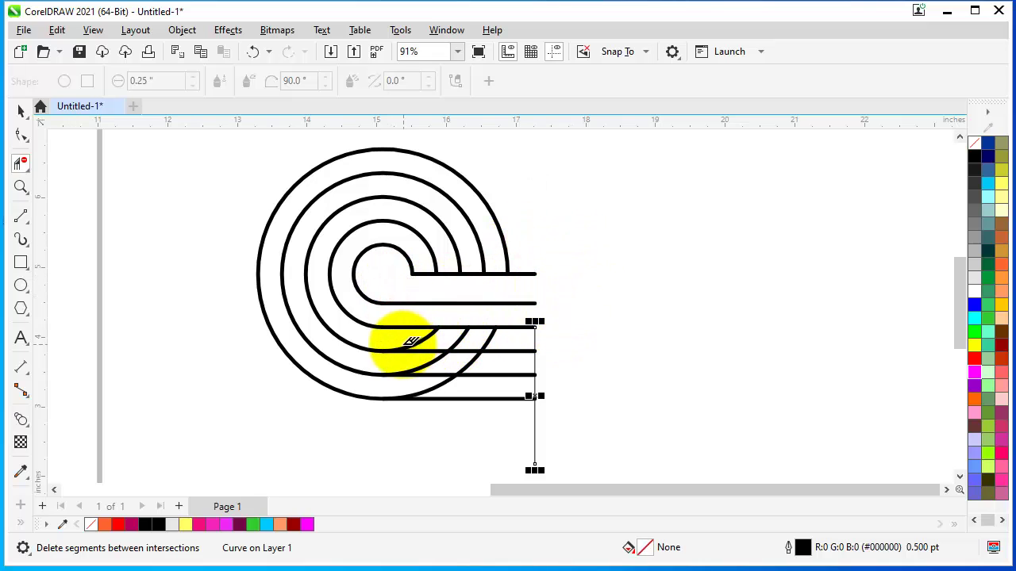
pyautogui.moveTo(402, 346); pyautogui.dragTo(562, 336)
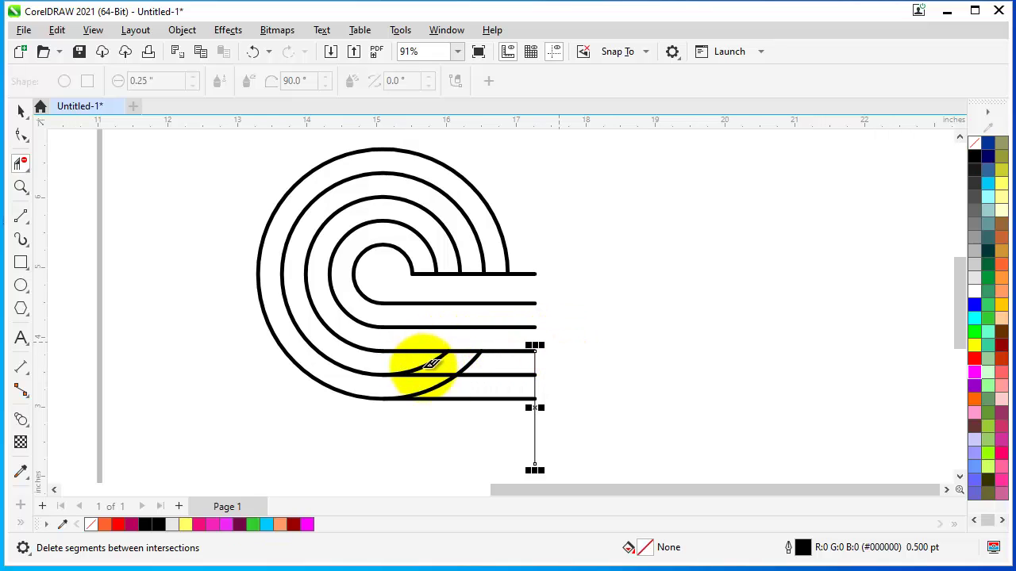
pyautogui.moveTo(415, 362); pyautogui.dragTo(546, 363)
pyautogui.moveTo(397, 381); pyautogui.dragTo(544, 386)
pyautogui.click(545, 426)
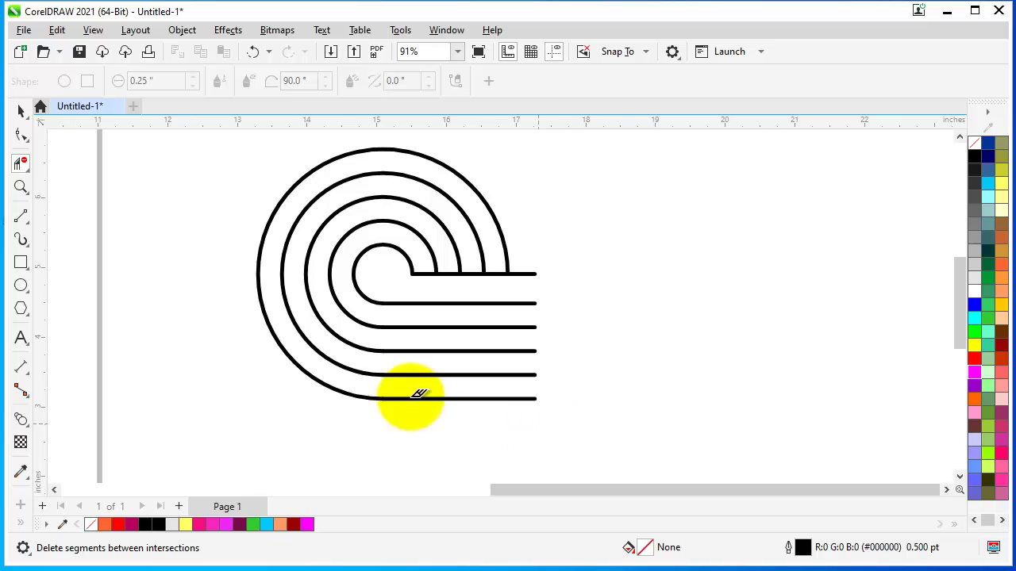
# - Select all the arcs and lines of the striped loop and group them
pyautogui.scroll(-2, 166, 245)
pyautogui.click(24, 114)
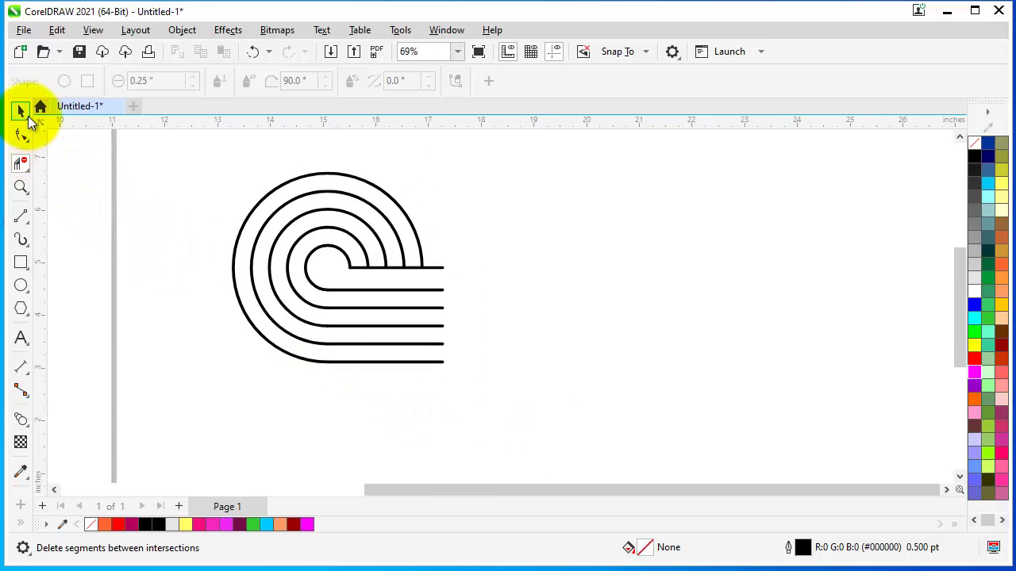
pyautogui.moveTo(188, 154); pyautogui.dragTo(559, 422)
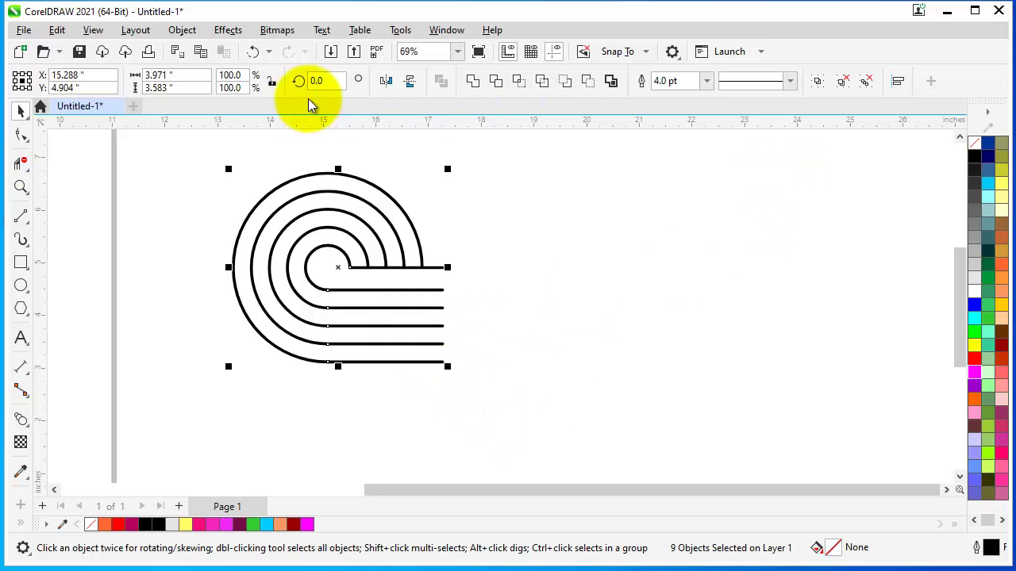
pyautogui.click(818, 83)
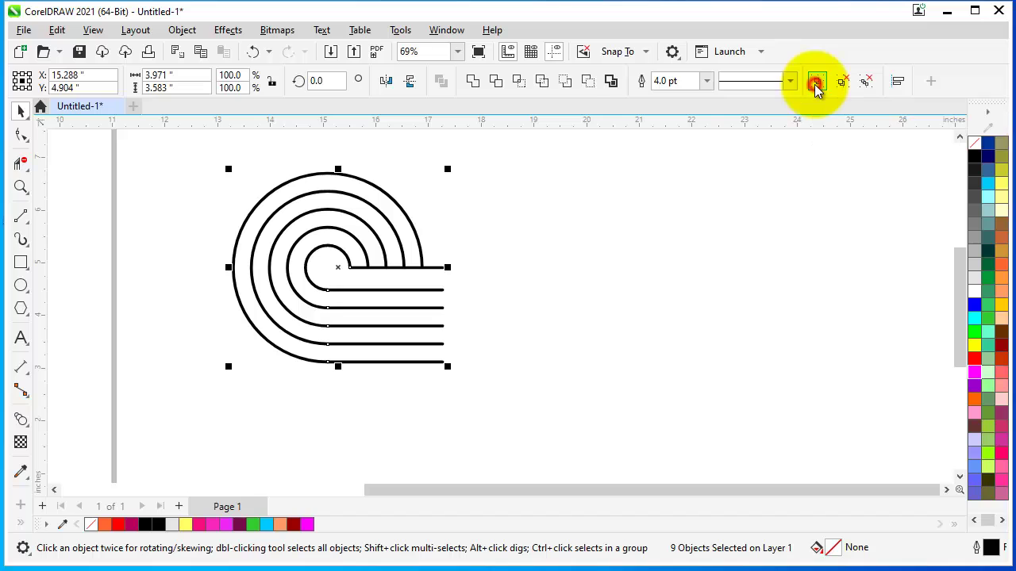
# - Duplicate the grouped loop beside the original and rotate the copy 90 degrees
pyautogui.moveTo(338, 267); pyautogui.dragTo(573, 274)
pyautogui.doubleClick(327, 81)
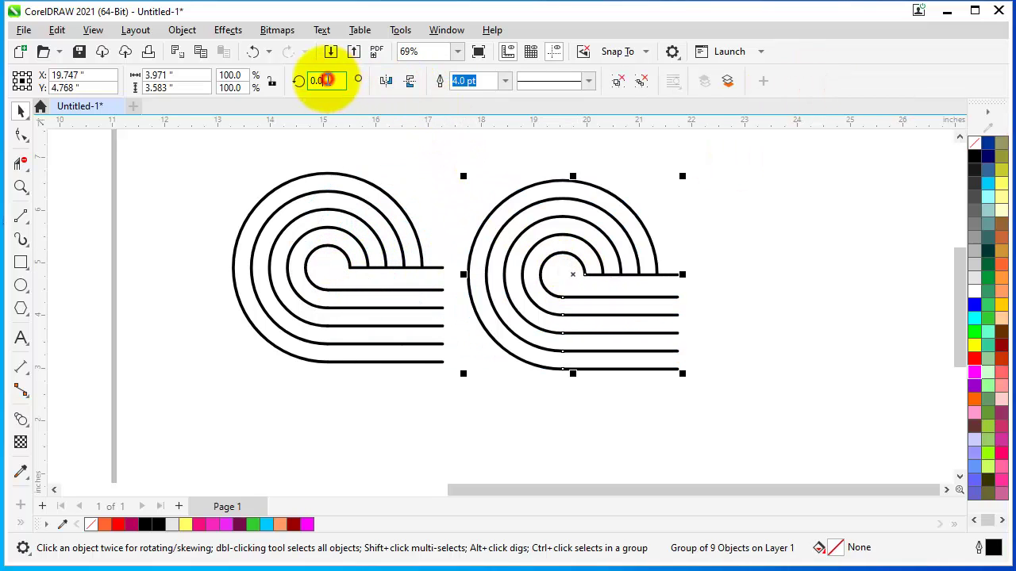
pyautogui.write('90')
pyautogui.press('Return')
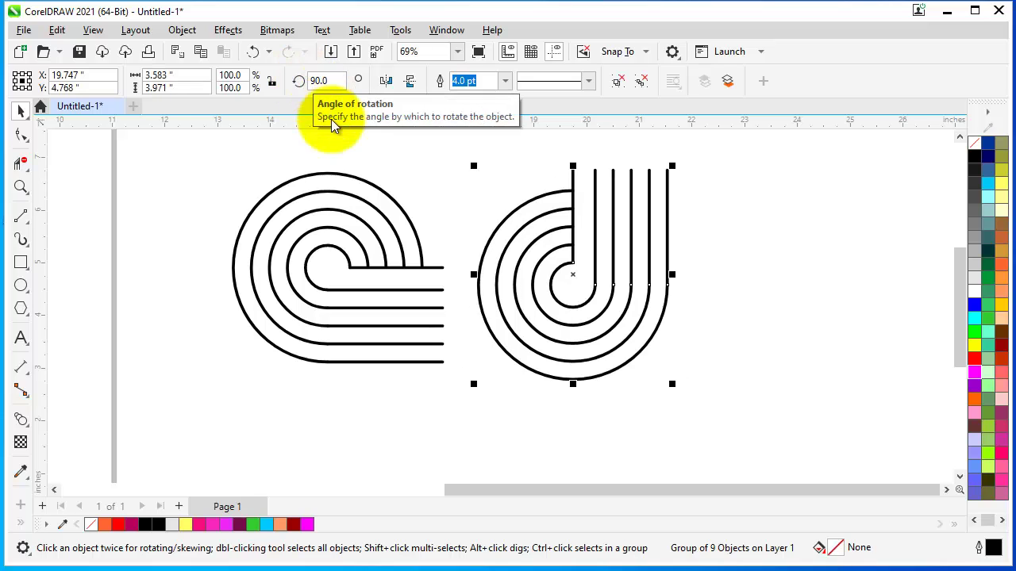
# - Move the rotated loop below the original so its vertical stripes run up towards the horizontal ones
pyautogui.moveTo(573, 263); pyautogui.dragTo(326, 402)
pyautogui.scroll(-1, 345, 294)
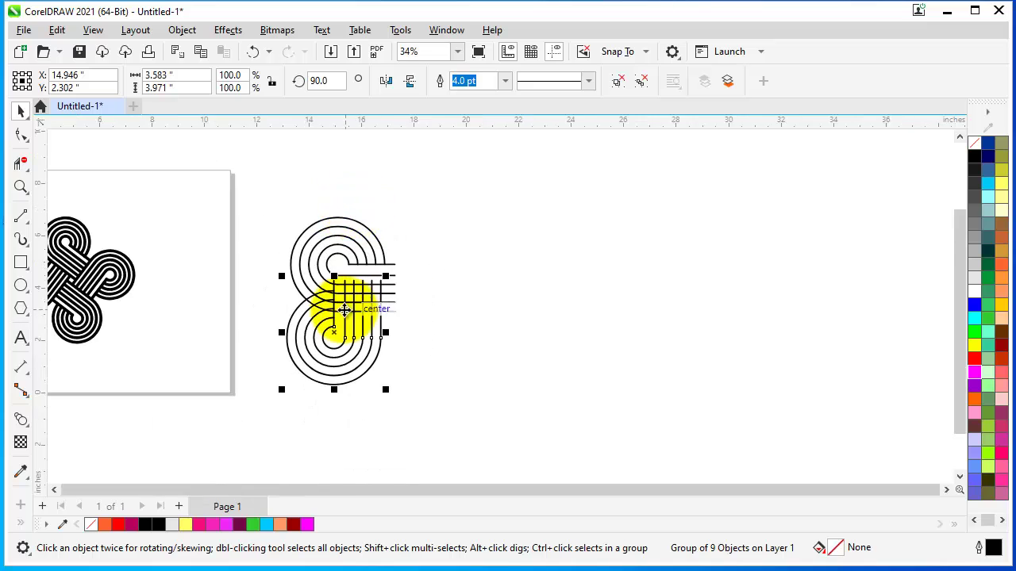
pyautogui.scroll(2, 341, 318)
pyautogui.click(323, 326)
pyautogui.moveTo(328, 355); pyautogui.dragTo(328, 364)
pyautogui.scroll(-2, 235, 231)
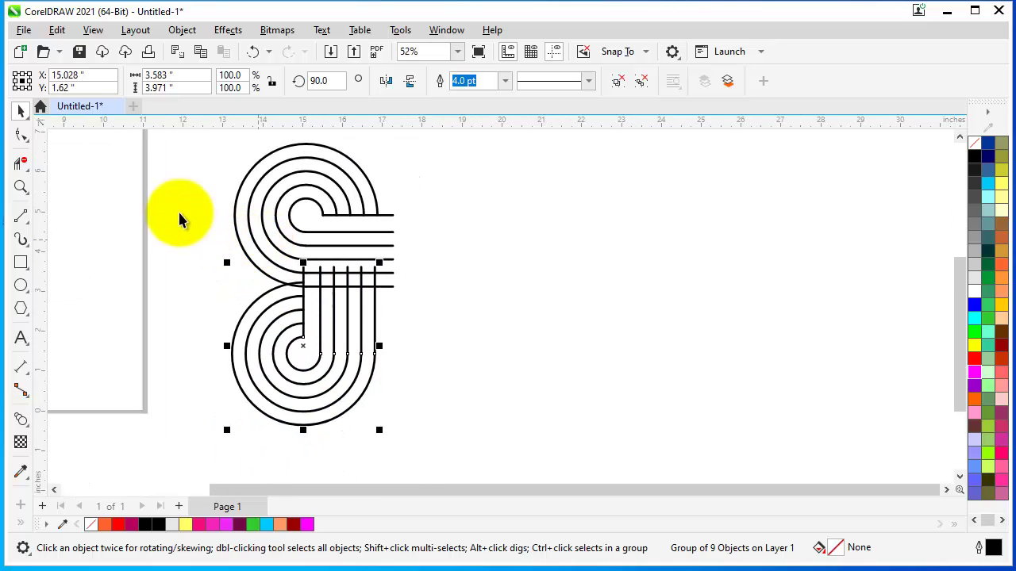
# - Place a vertical guideline at the upper loop's outer edge and align the lower loop to it, with its stripes meeting the lowest horizontal line
pyautogui.click(44, 204)
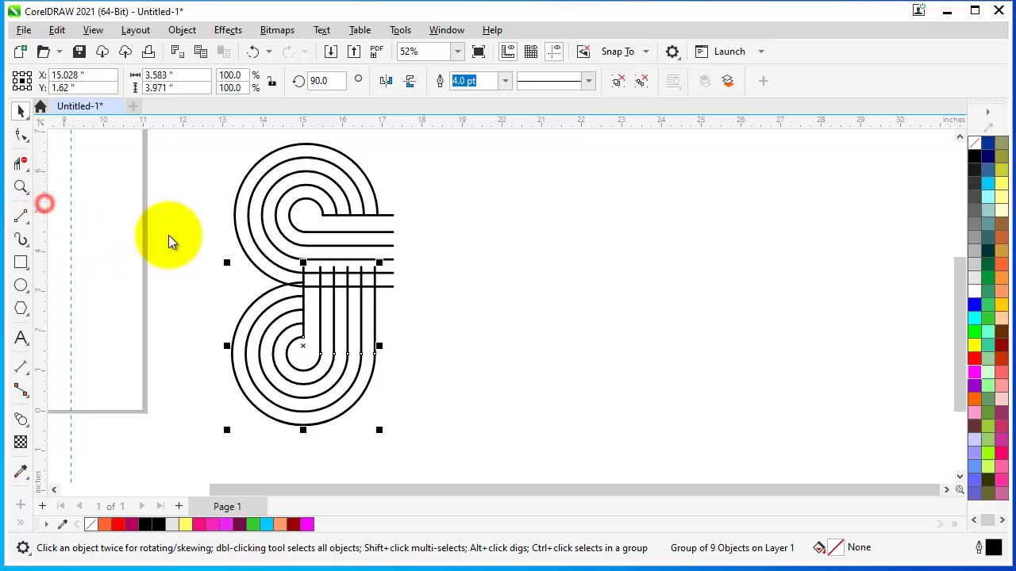
pyautogui.click(234, 217)
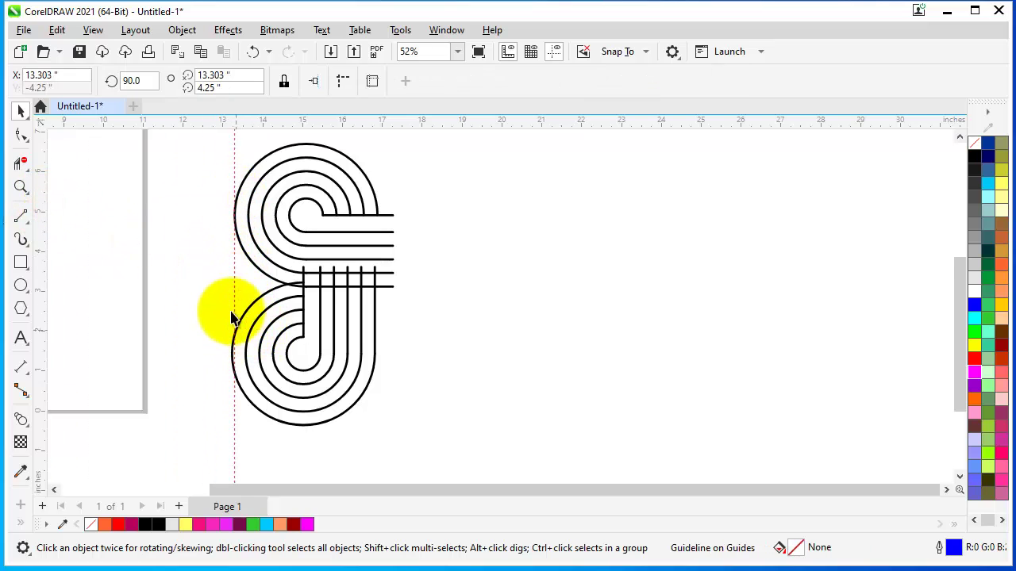
pyautogui.scroll(4, 231, 318)
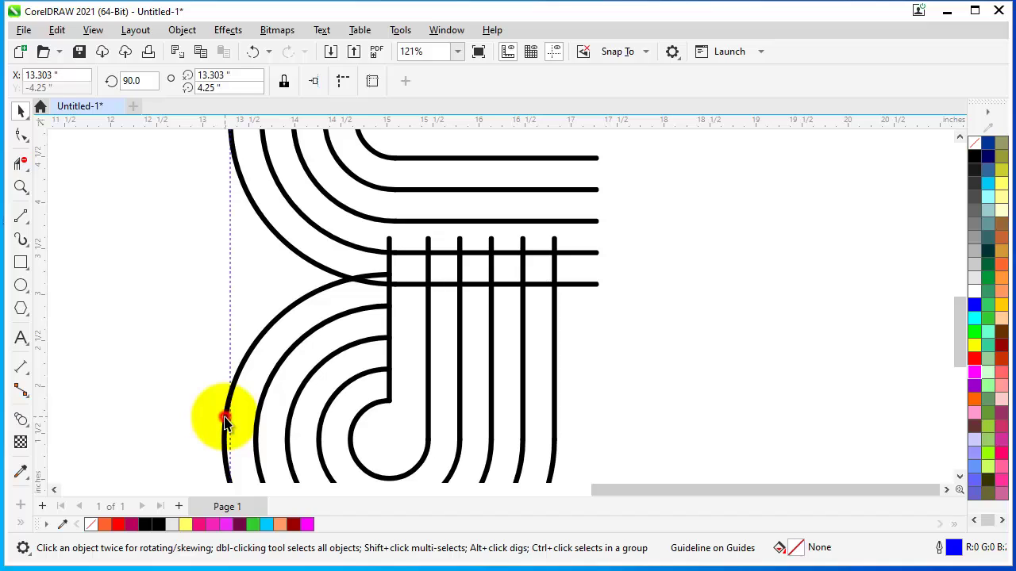
pyautogui.click(224, 420)
pyautogui.moveTo(272, 431); pyautogui.dragTo(273, 432)
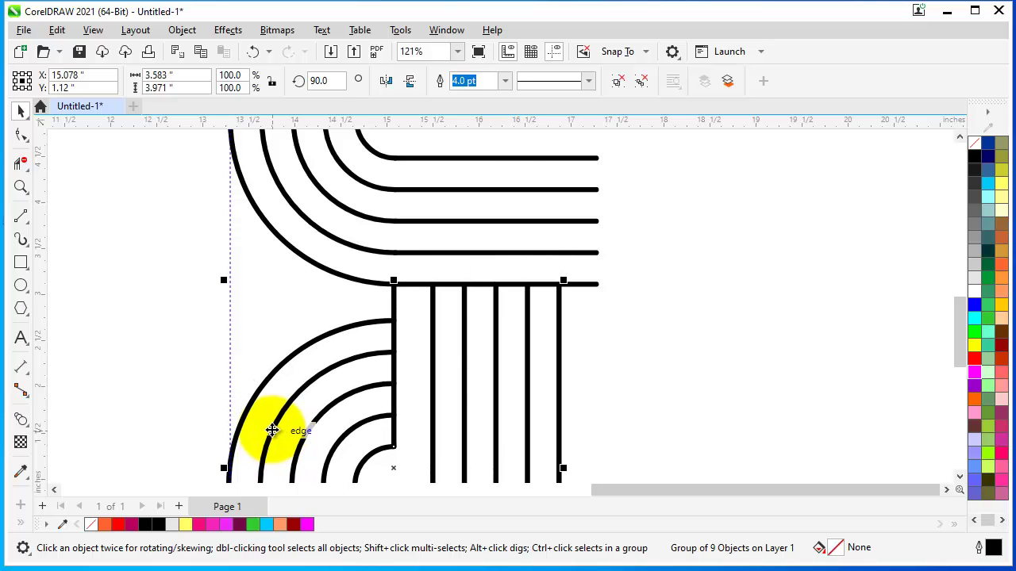
# - Duplicate both loops to the right of the originals and group the two copies
pyautogui.scroll(-3, 272, 431)
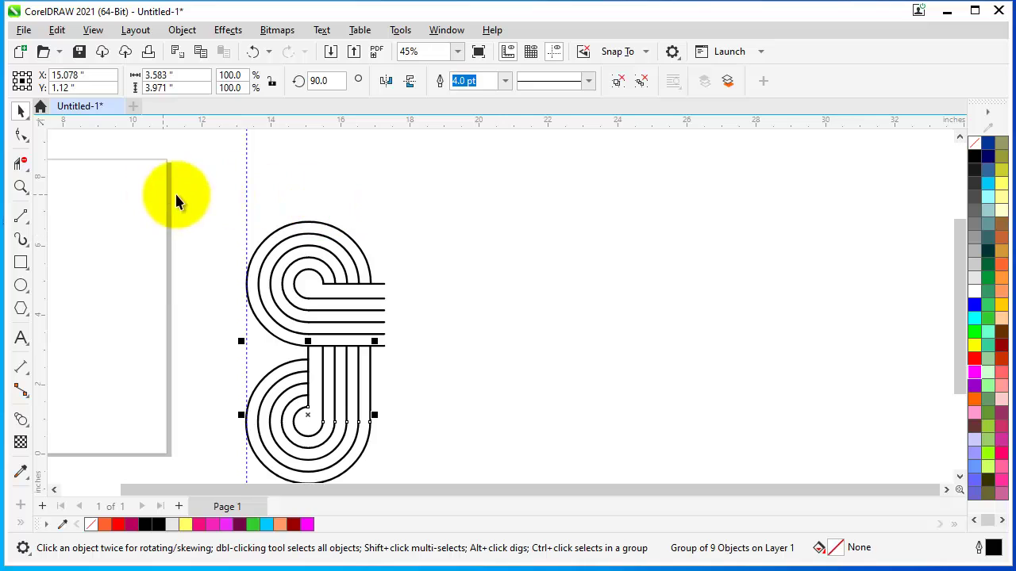
pyautogui.moveTo(203, 171); pyautogui.dragTo(462, 469)
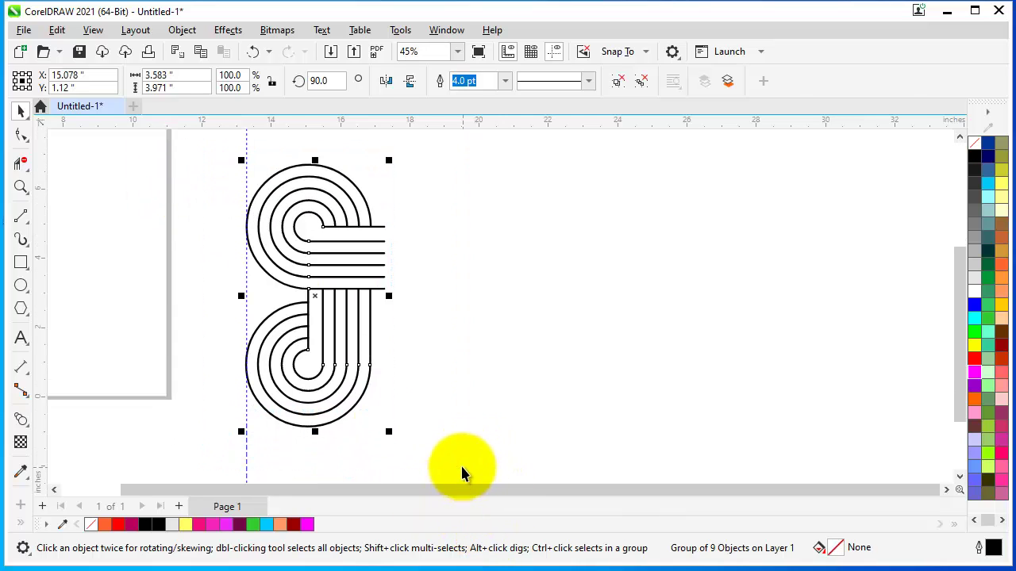
pyautogui.moveTo(322, 293); pyautogui.dragTo(498, 300)
pyautogui.click(818, 83)
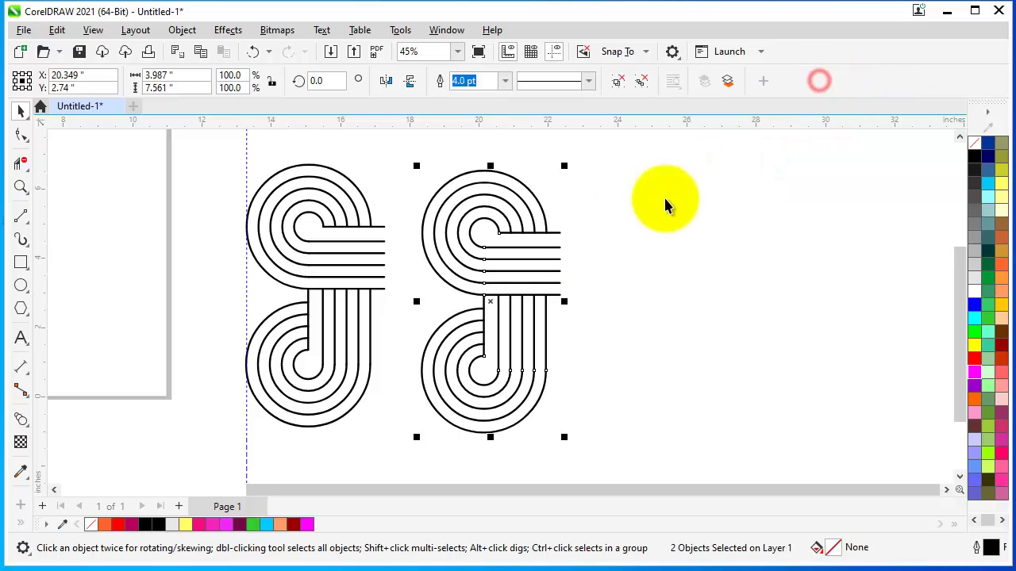
# - Mirror the copied group horizontally and vertically and nudge it left until its stripes meet the original loops
pyautogui.click(387, 84)
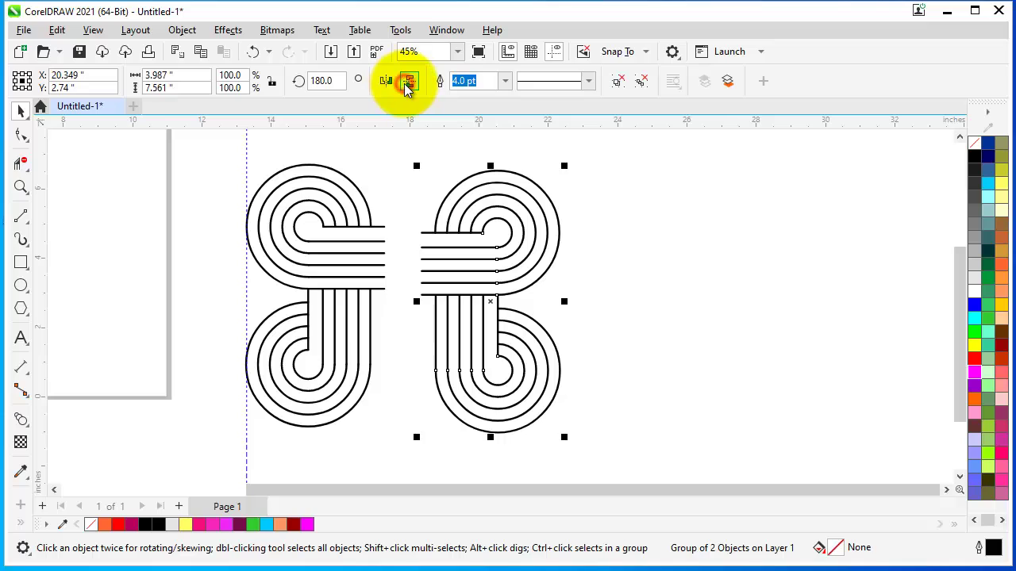
pyautogui.click(408, 83)
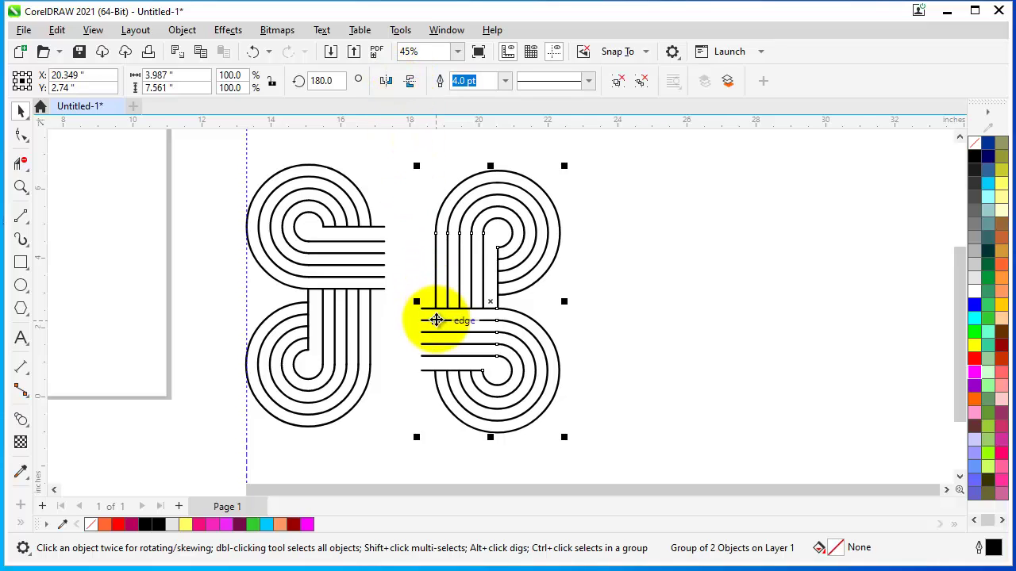
pyautogui.press('Left')
pyautogui.press('Left')
pyautogui.press('Left')
pyautogui.press('Left')
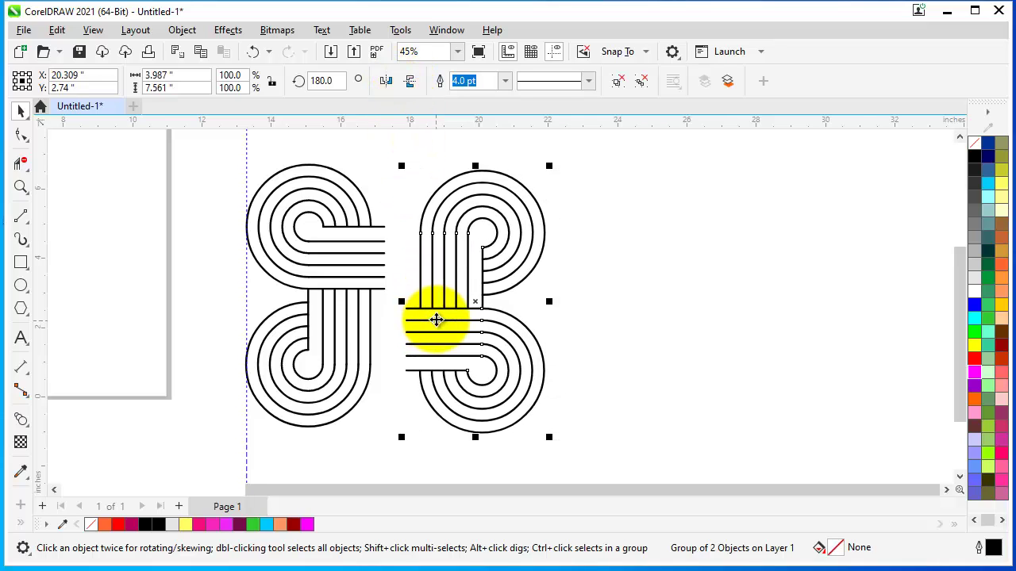
pyautogui.press('Left')
pyautogui.press('Left')
pyautogui.press('Left')
pyautogui.press('Left')
pyautogui.press('Left')
pyautogui.press('Left')
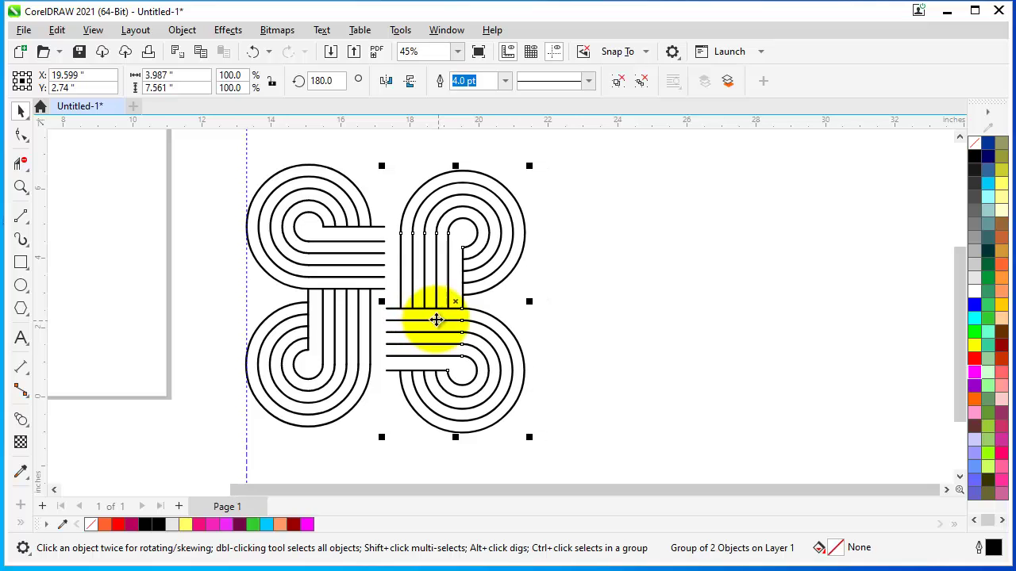
pyautogui.press('Left')
pyautogui.press('Left')
pyautogui.press('Left')
pyautogui.press('Left')
pyautogui.press('Left')
pyautogui.press('Left')
pyautogui.press('Left')
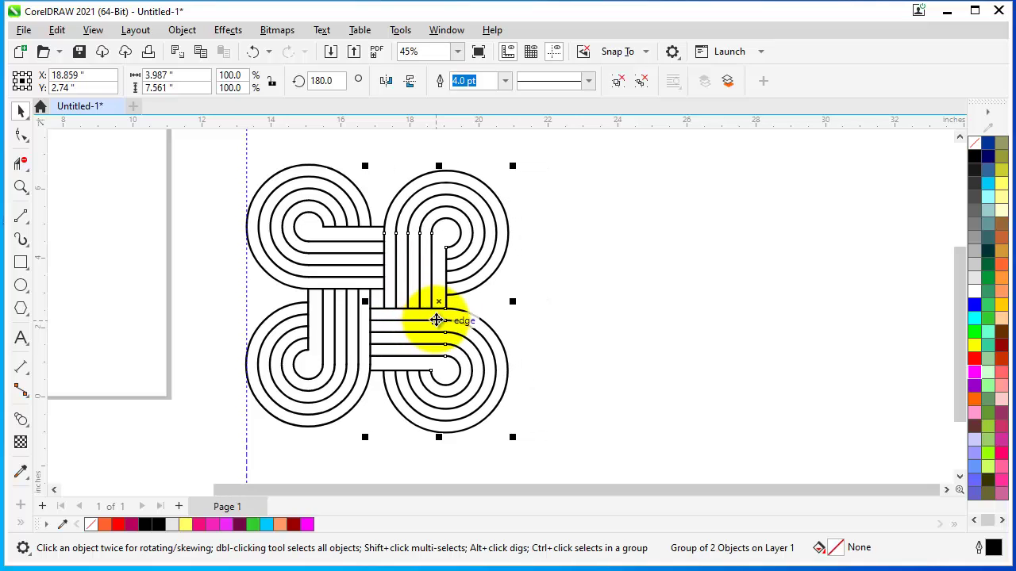
pyautogui.scroll(3, 381, 274)
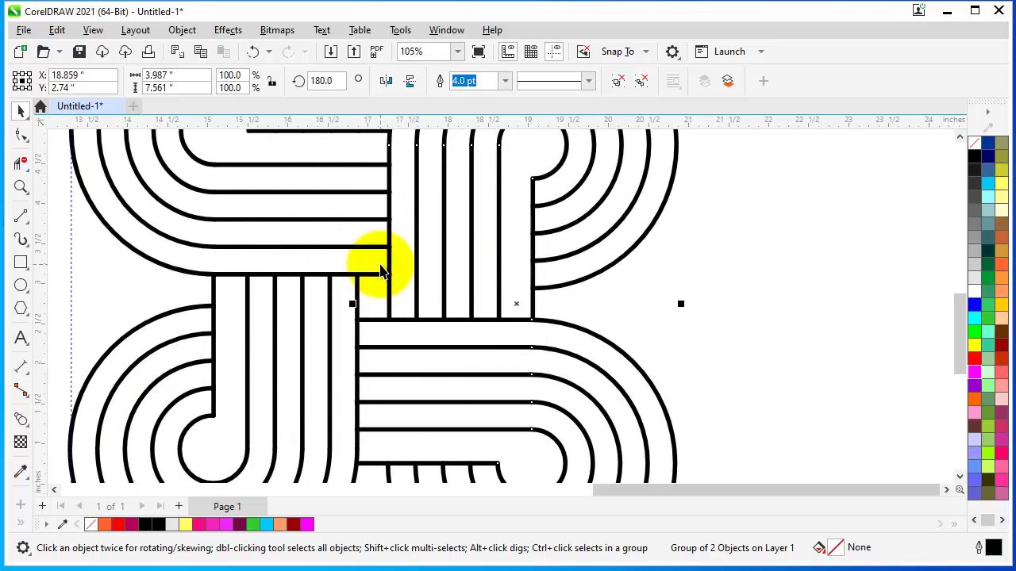
pyautogui.scroll(-3, 381, 341)
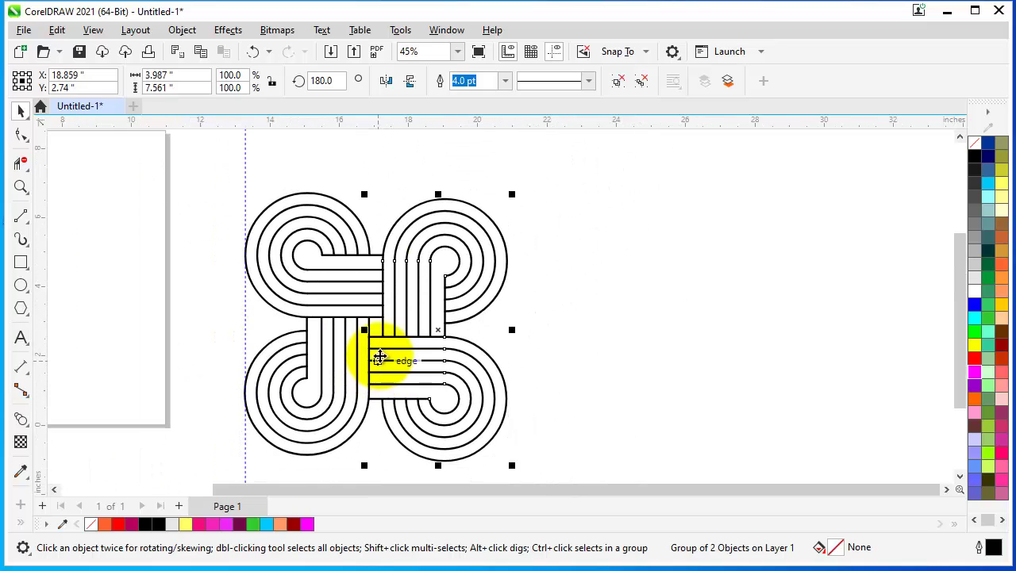
# - Place a horizontal guideline at the top edge of the original upper loop
pyautogui.scroll(1, 380, 352)
pyautogui.scroll(1, 332, 163)
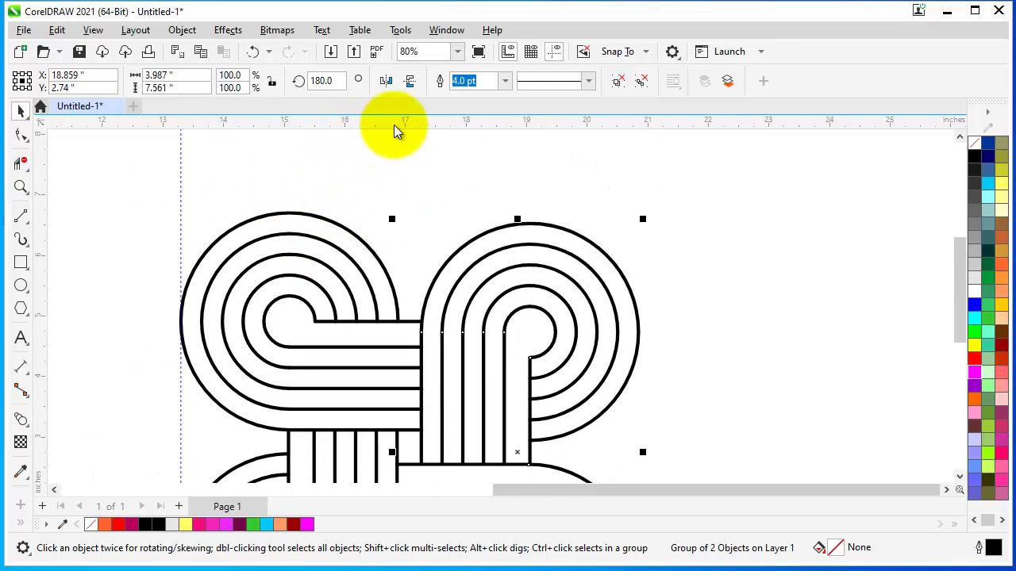
pyautogui.moveTo(394, 125); pyautogui.dragTo(291, 218)
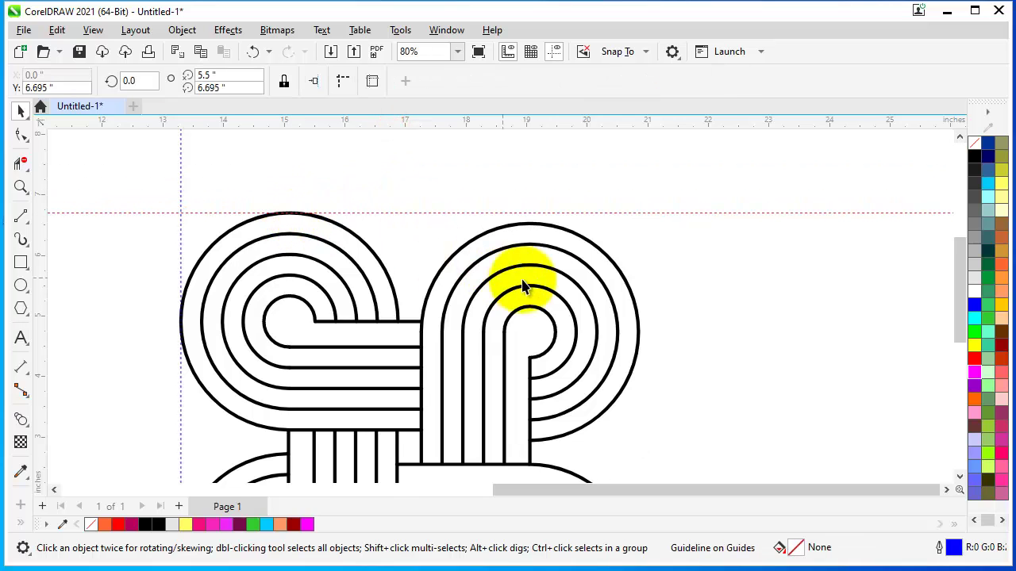
# - Select the mirrored group and nudge it up until its top edge meets the horizontal guideline
pyautogui.scroll(-3, 465, 191)
pyautogui.moveTo(627, 182); pyautogui.dragTo(425, 449)
pyautogui.scroll(2, 519, 197)
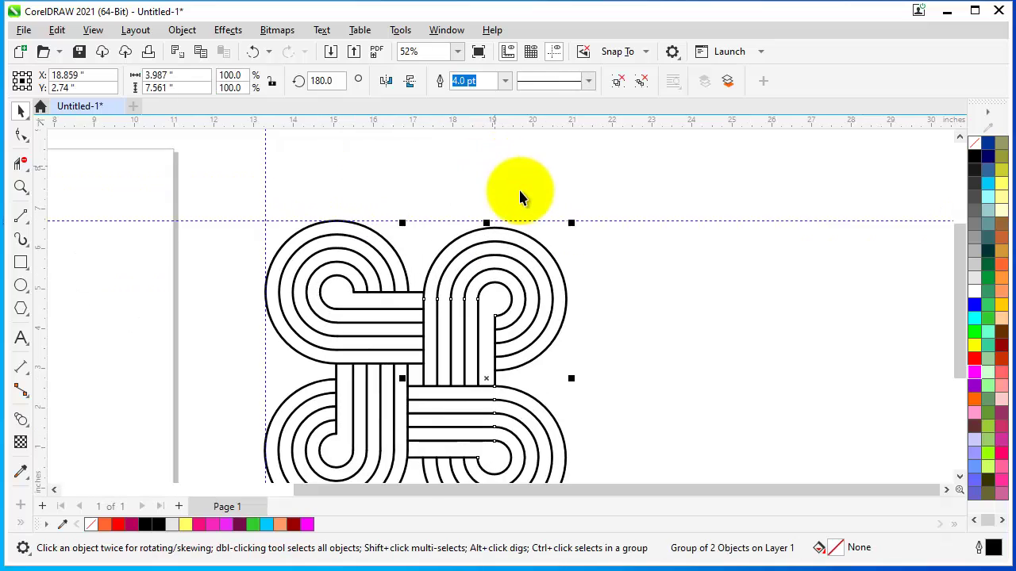
pyautogui.press('Up')
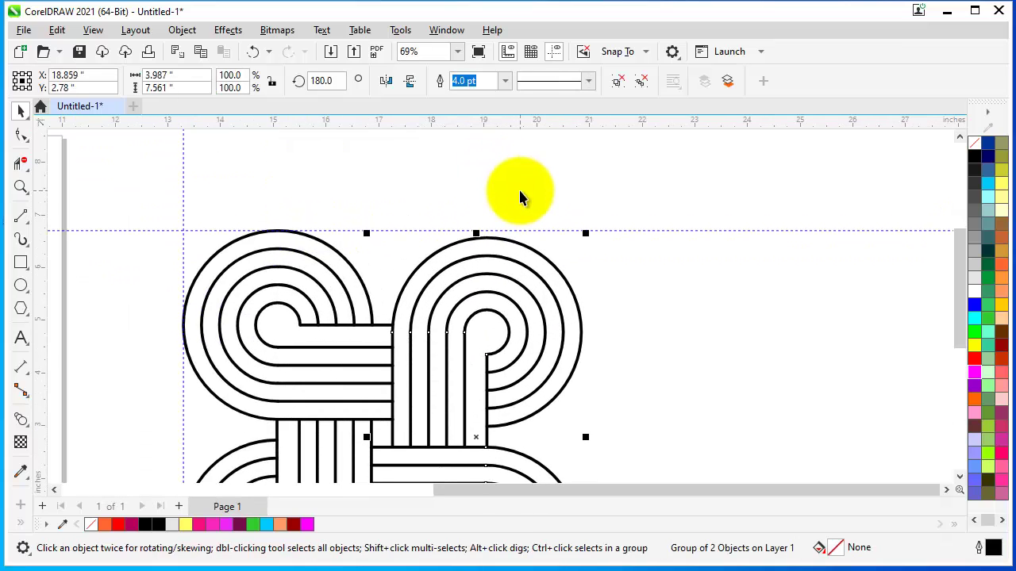
pyautogui.hotkey('ctrl', 'Up')
pyautogui.hotkey('ctrl', 'Up')
pyautogui.hotkey('ctrl', 'Up')
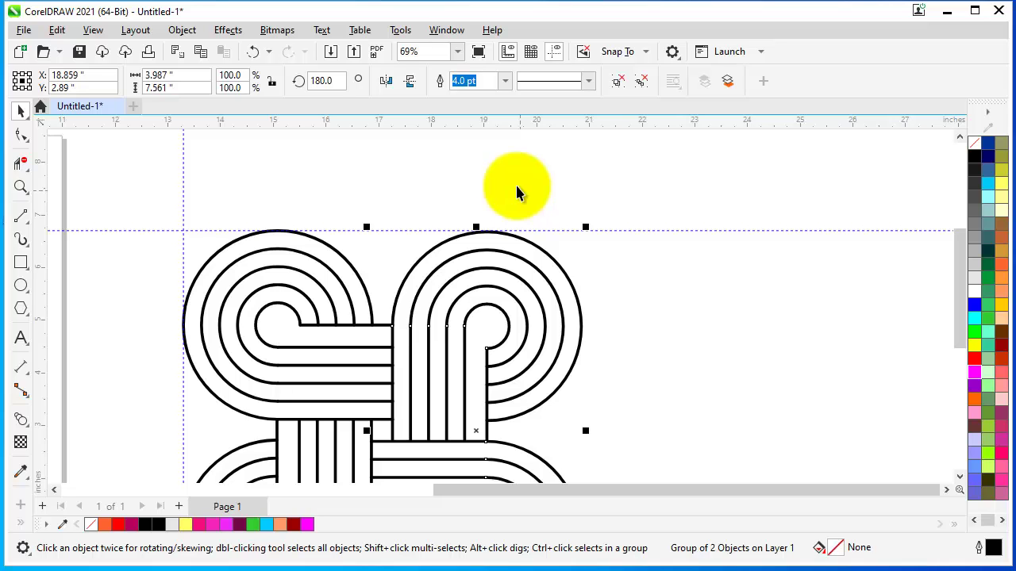
pyautogui.click(515, 184)
# - Select all four interlaced loops and move them together down and to the right, clear of the guidelines
pyautogui.scroll(-2, 508, 170)
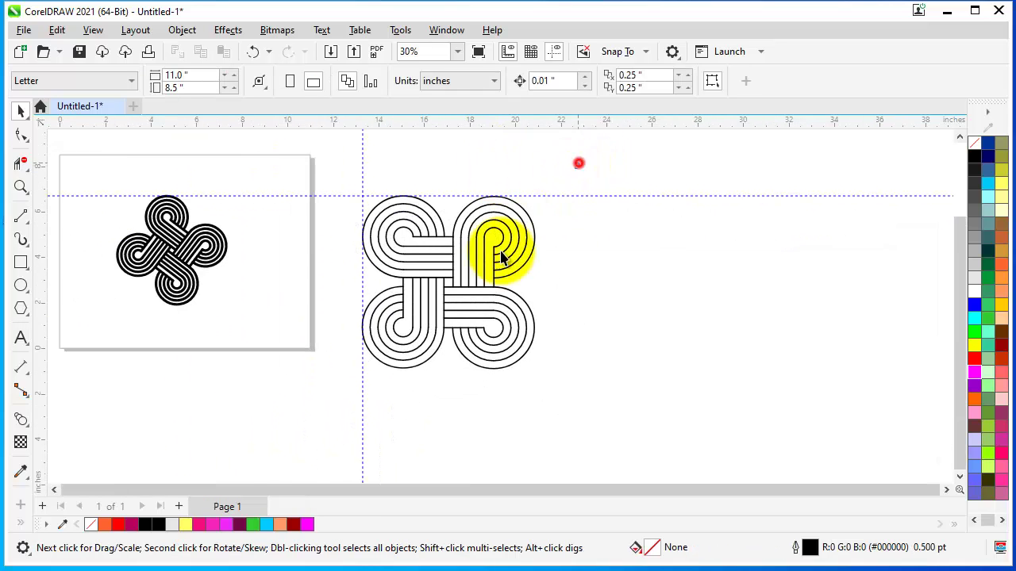
pyautogui.moveTo(578, 161); pyautogui.dragTo(317, 429)
pyautogui.moveTo(450, 284); pyautogui.dragTo(552, 351)
# - Thicken the outlines of the selected loops, trying 8 pt and settling on a width of 10 pt
pyautogui.click(705, 81)
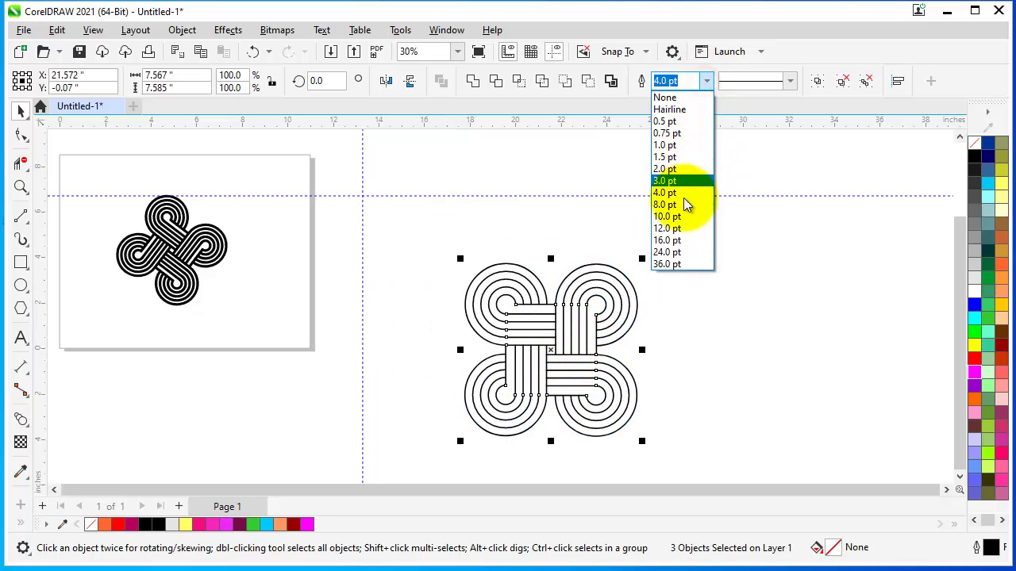
pyautogui.click(679, 205)
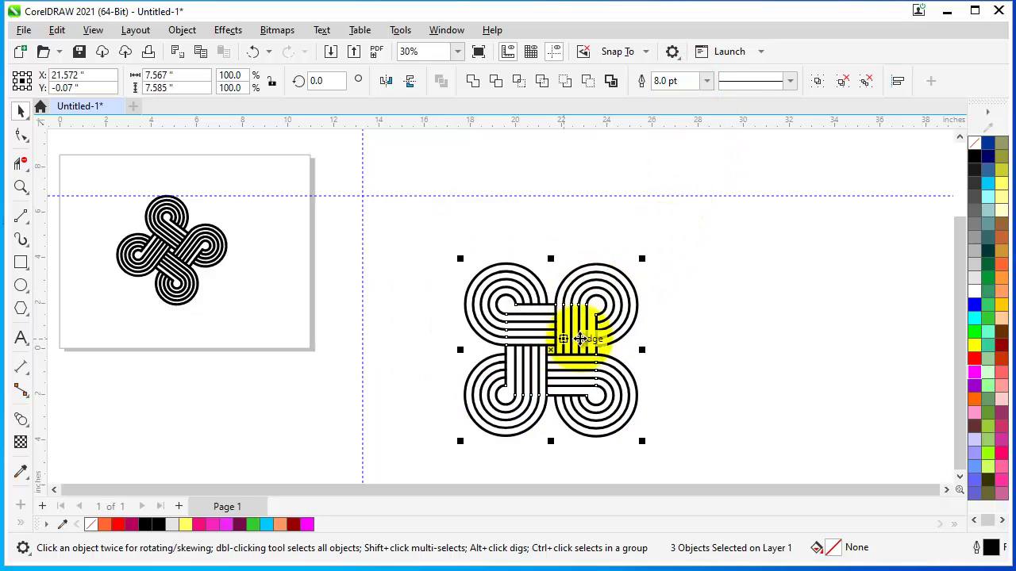
pyautogui.click(705, 81)
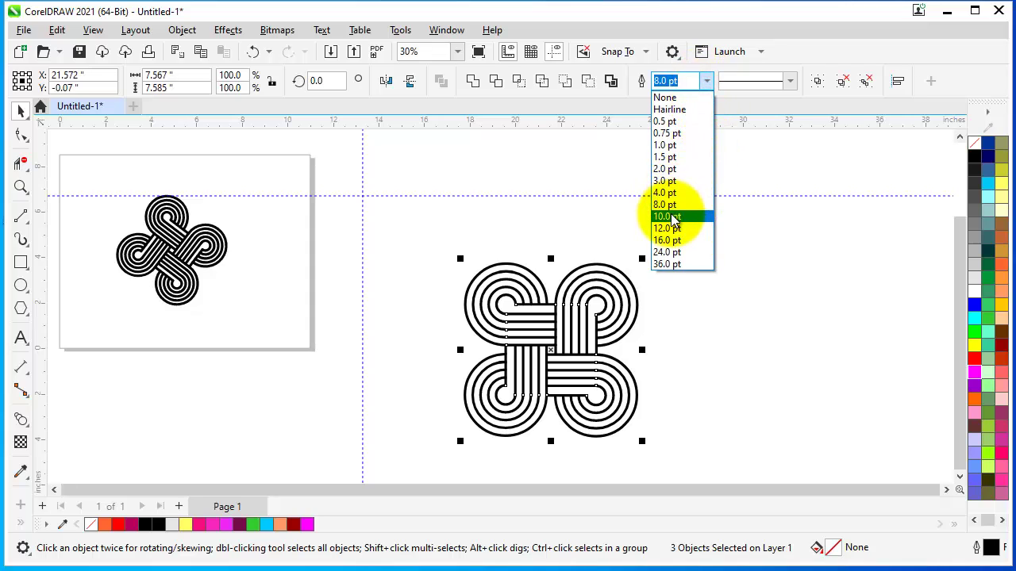
pyautogui.click(670, 217)
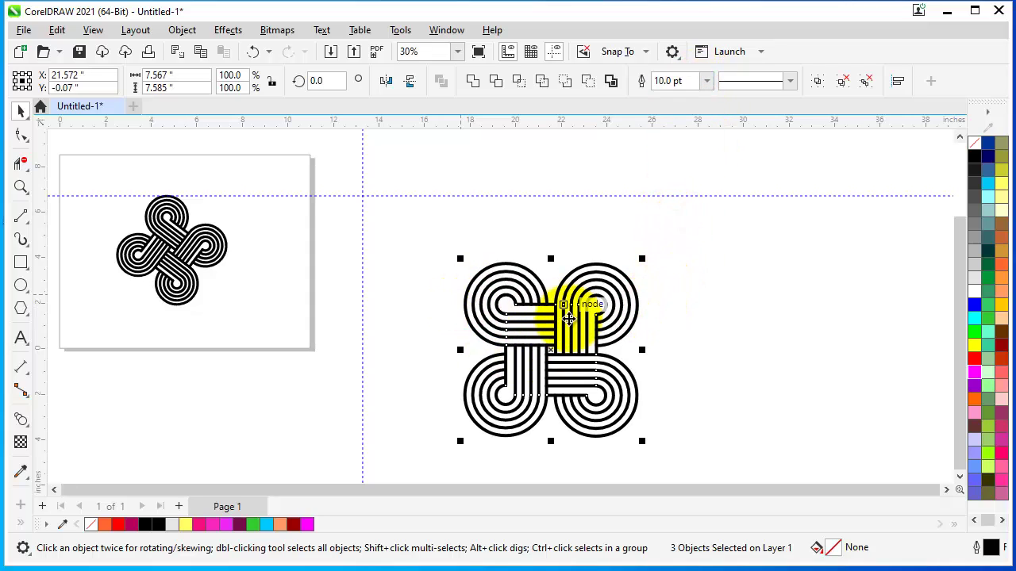
# - Group the selected loops and rotate the group clockwise to about 310 degrees, matching the tilt of the reference logo
pyautogui.click(818, 80)
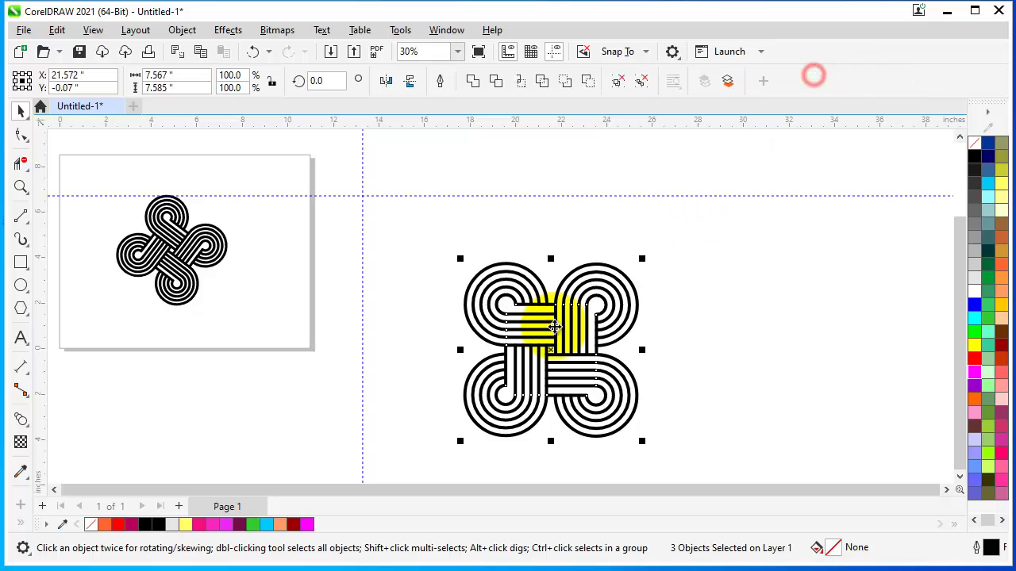
pyautogui.click(550, 351)
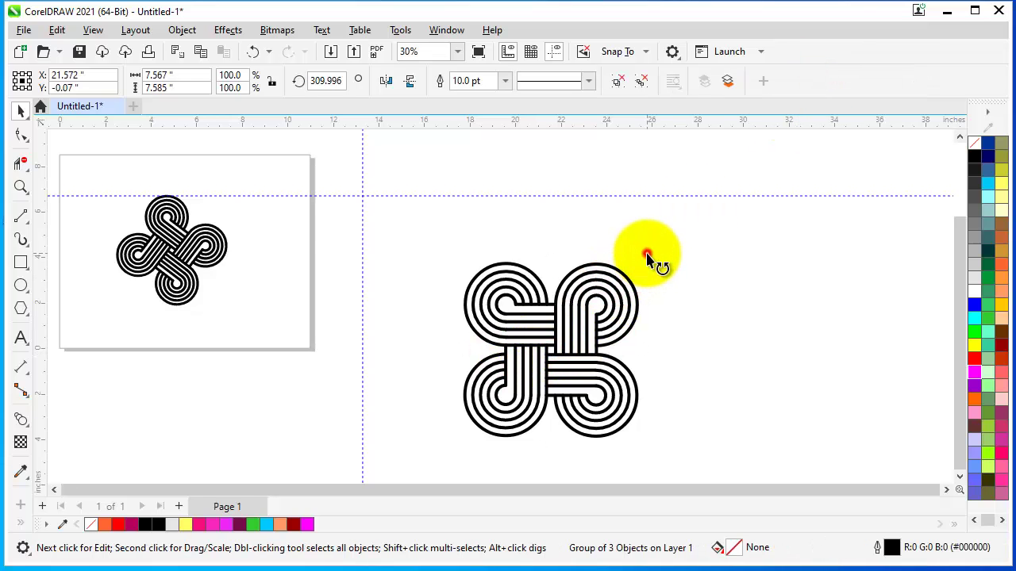
pyautogui.moveTo(648, 258); pyautogui.dragTo(680, 358)
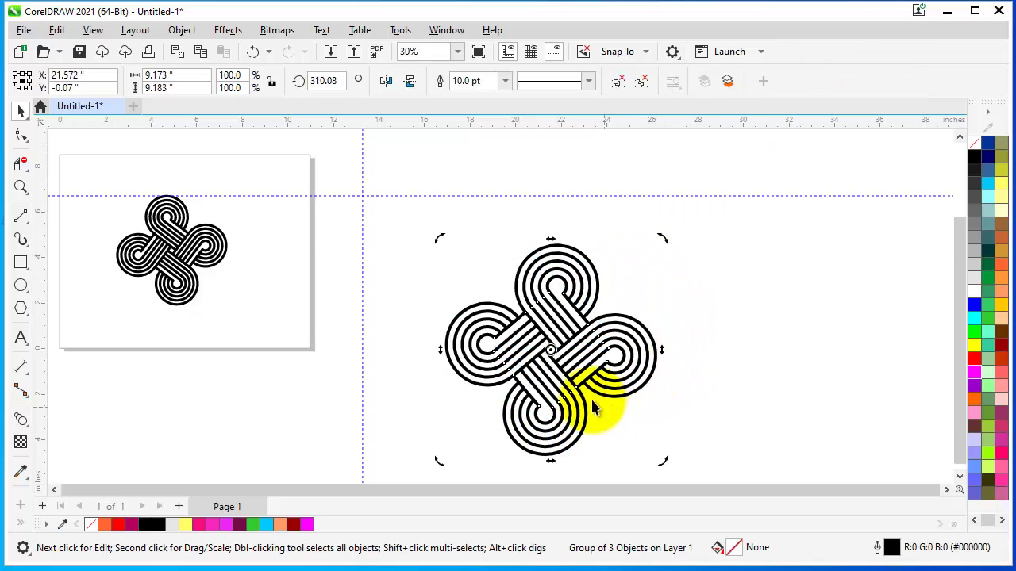
pyautogui.scroll(2, 591, 397)
pyautogui.scroll(-3, 508, 230)
pyautogui.scroll(1, 577, 297)
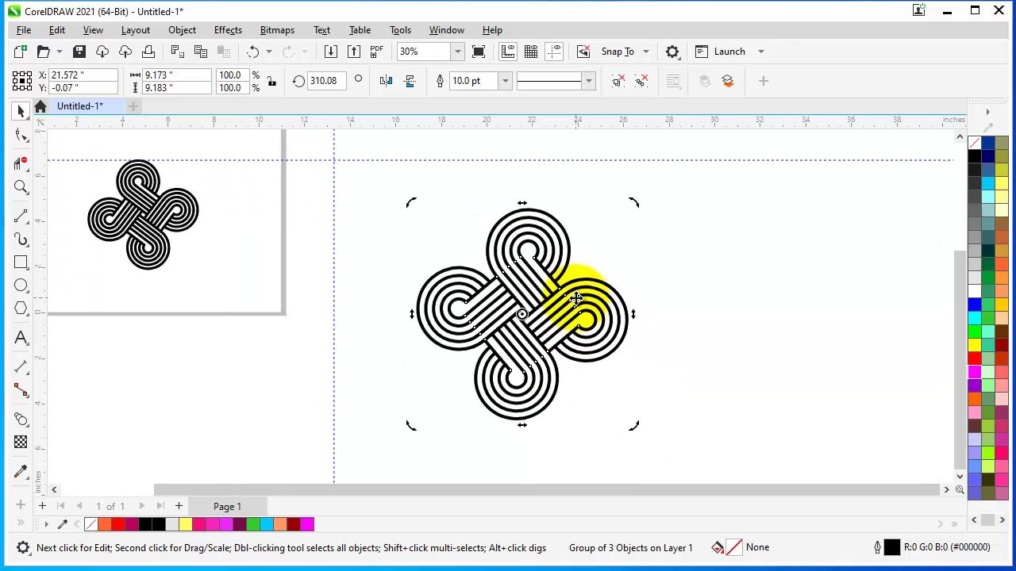
pyautogui.scroll(1, 583, 301)
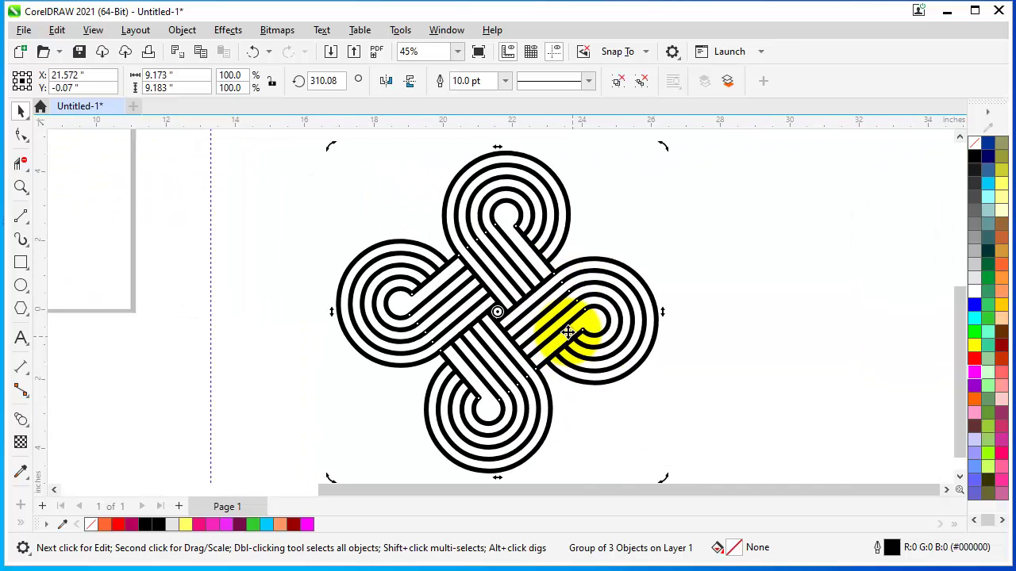